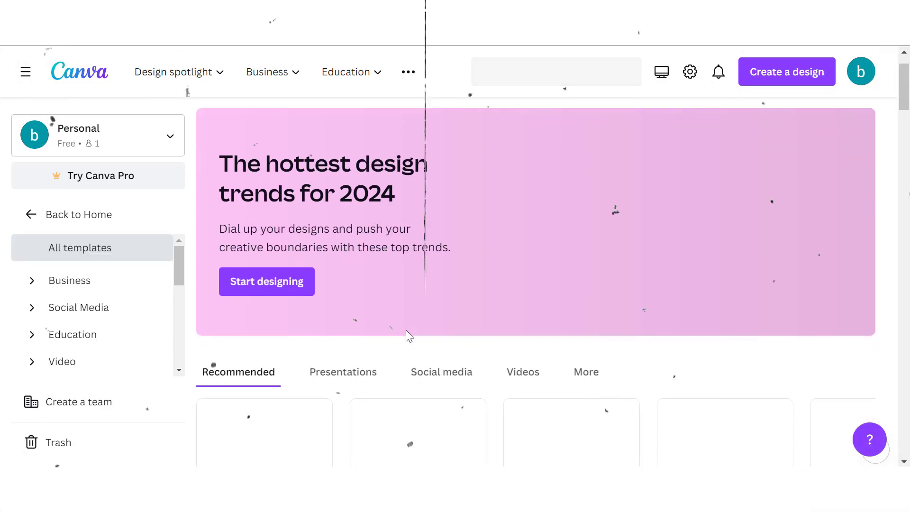
Step: Browse the template gallery, examining its featured collections, personal suggestions, trending designs and new templates
scroll(406, 330, "down", 6)
scroll(406, 330, "down", 7)
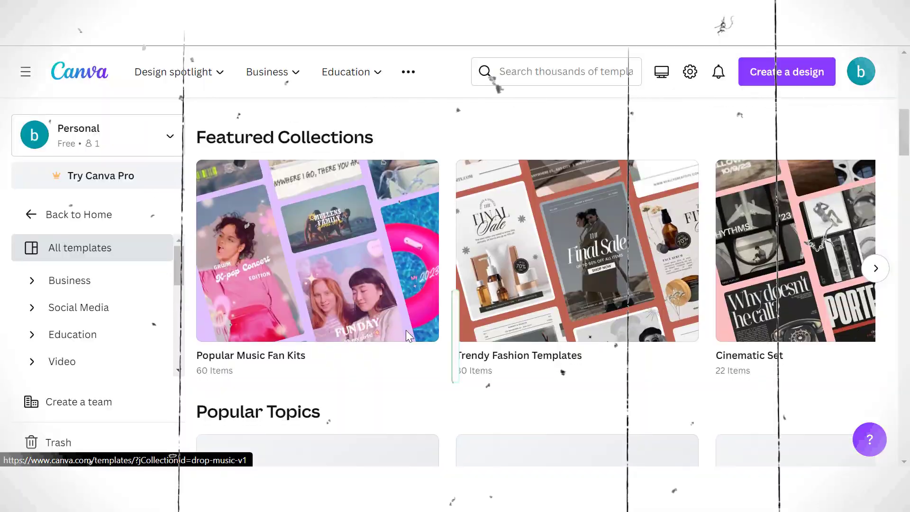
scroll(406, 330, "down", 10)
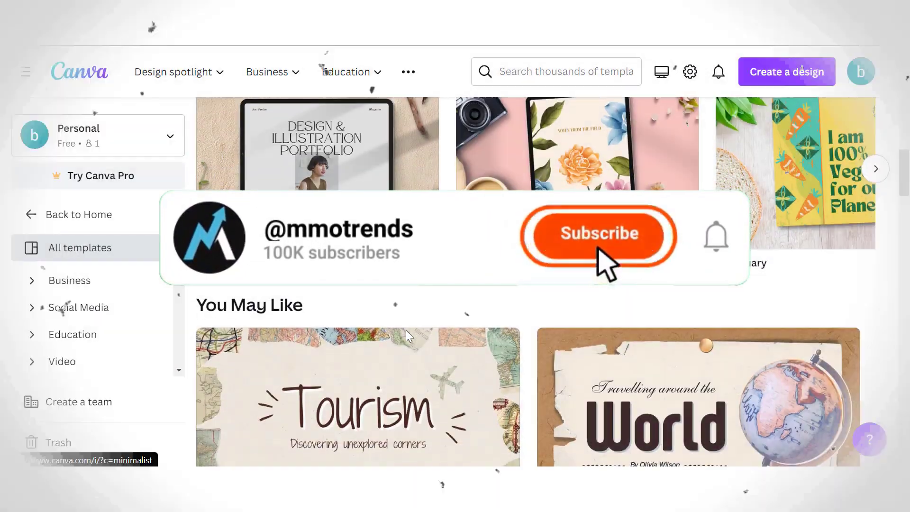
scroll(406, 337, "up", 1)
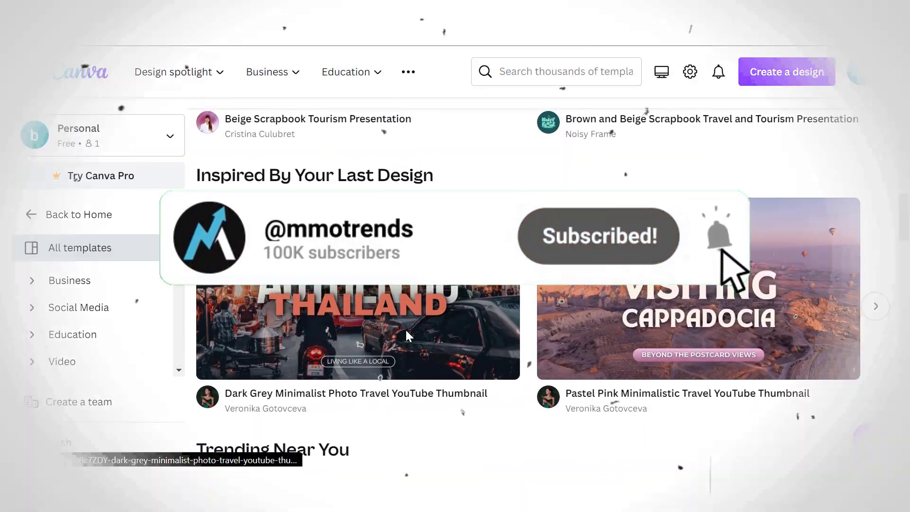
scroll(406, 336, "down", 1)
scroll(406, 336, "down", 2)
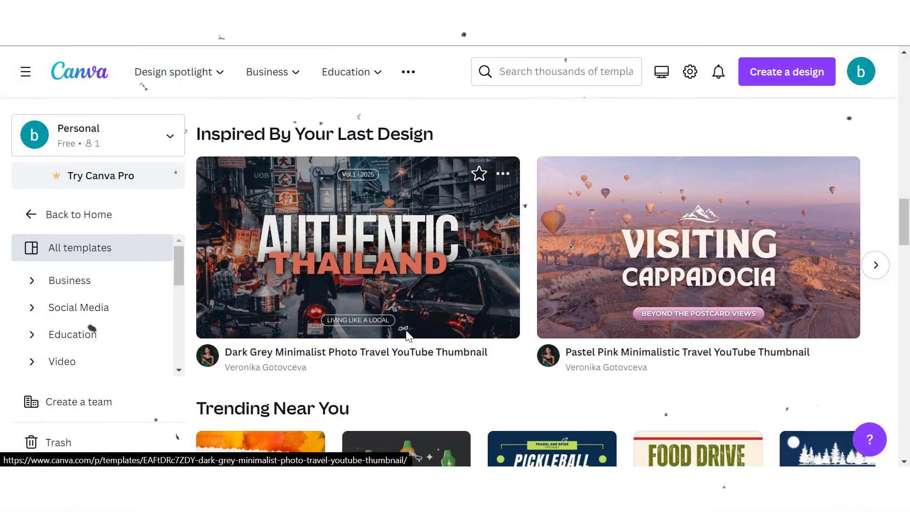
scroll(405, 330, "down", 12)
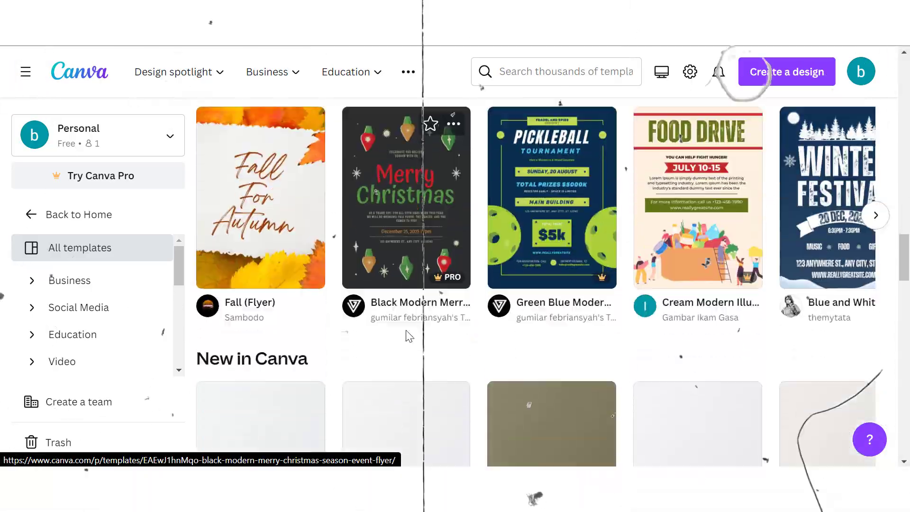
scroll(406, 330, "down", 4)
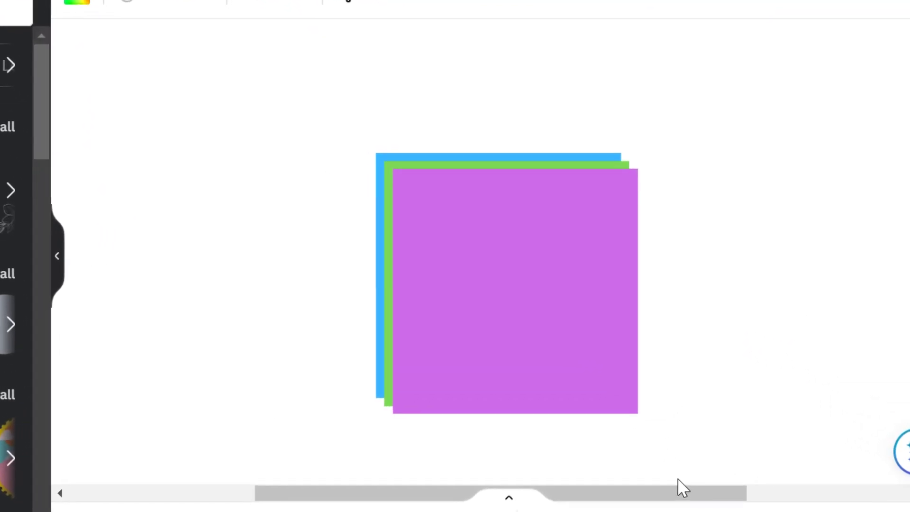
Step: Try selecting the blue and green squares by their exposed edges, and clear the selection
left_click_drag(680, 495, 736, 498)
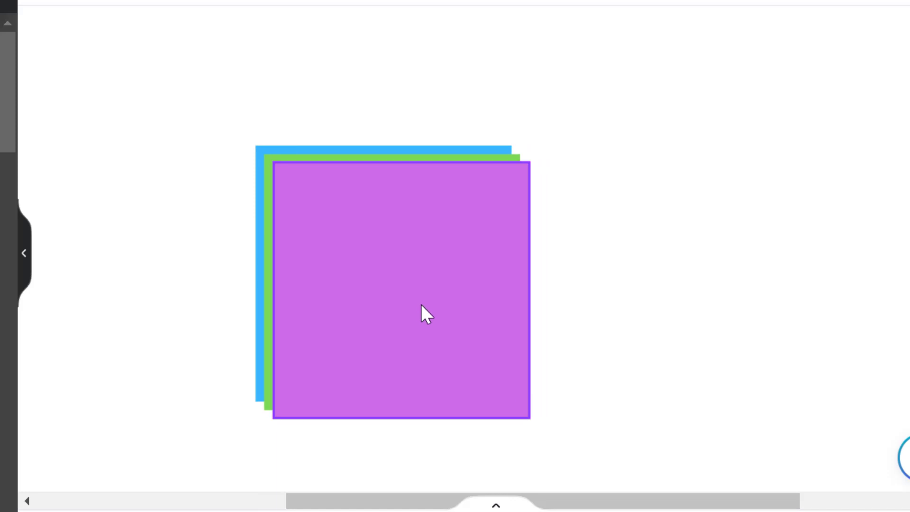
left_click(261, 151)
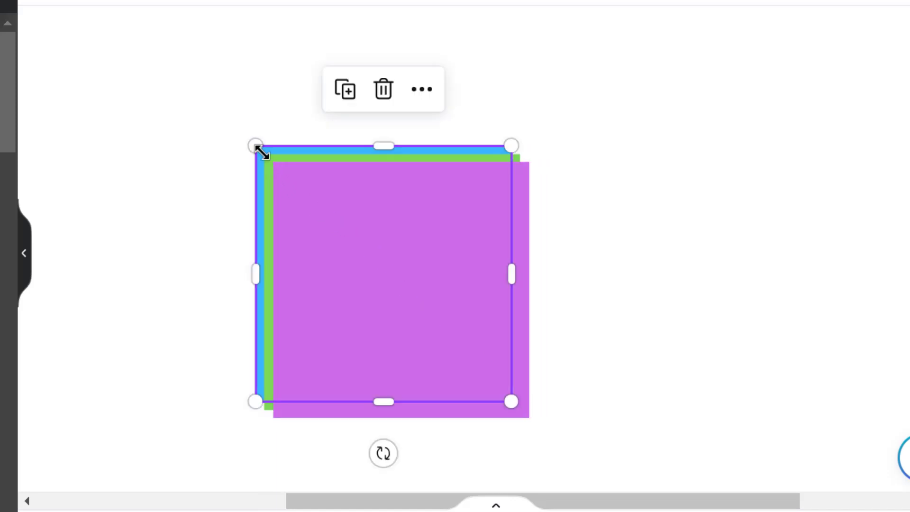
left_click(270, 161)
left_click(294, 127)
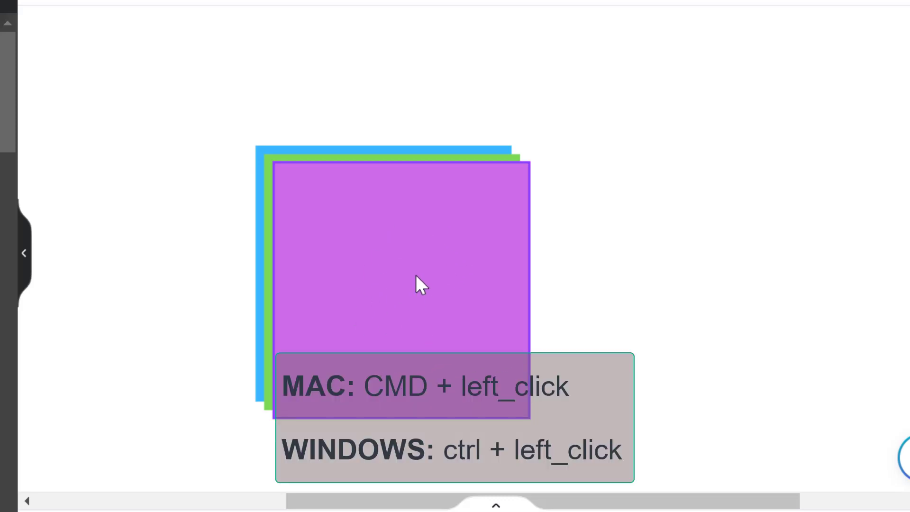
Step: Cycle the selection through the stacked squares from purple to green to blue, and clear it
scroll(402, 231, "up", 5)
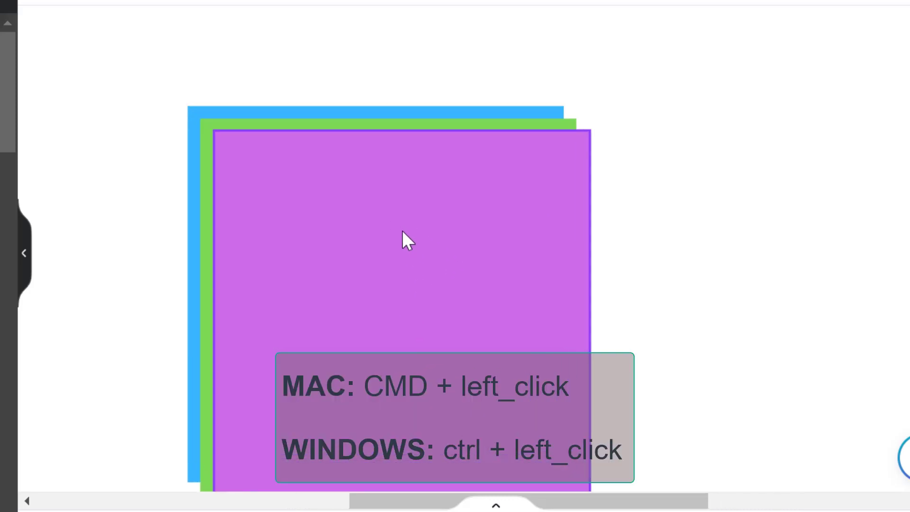
scroll(402, 231, "down", 2)
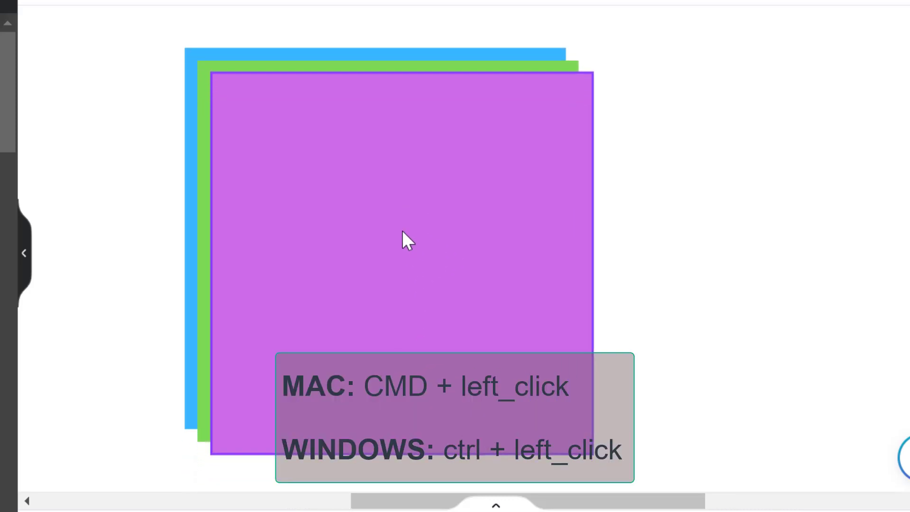
left_click(402, 231)
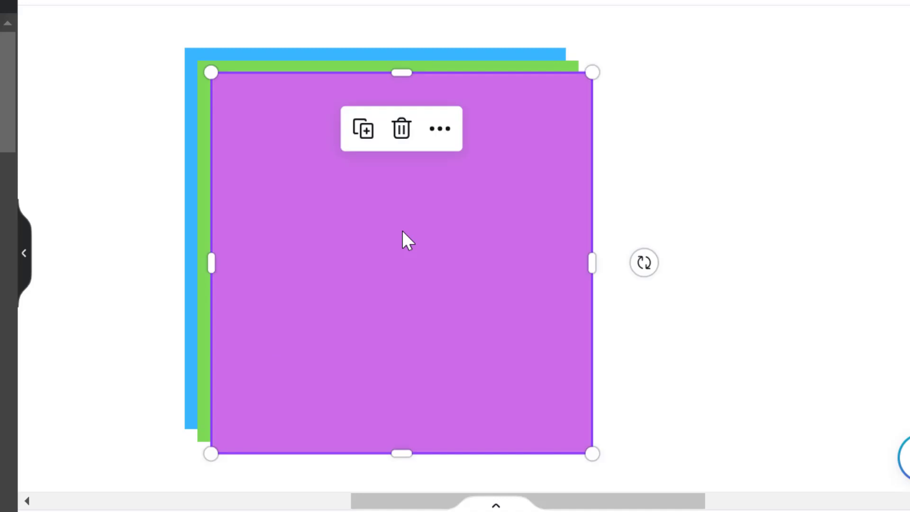
left_click(402, 232, "ctrl")
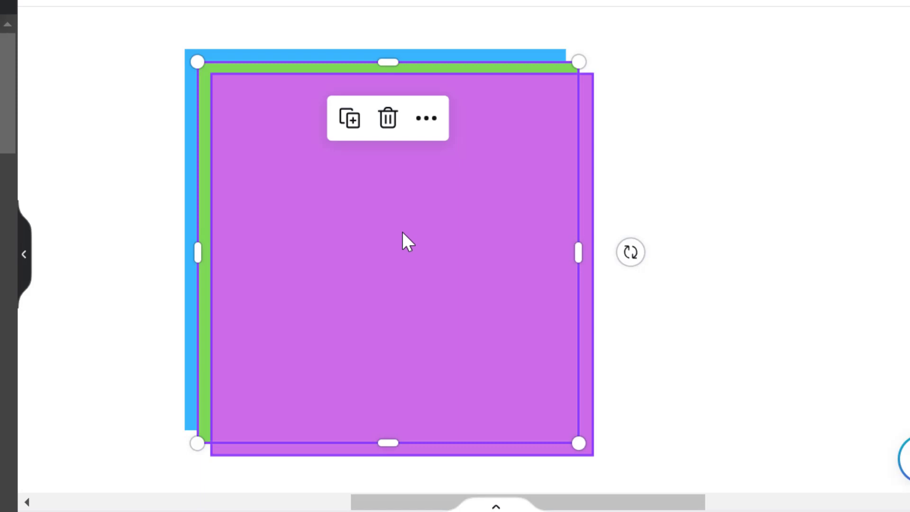
left_click(402, 232, "ctrl")
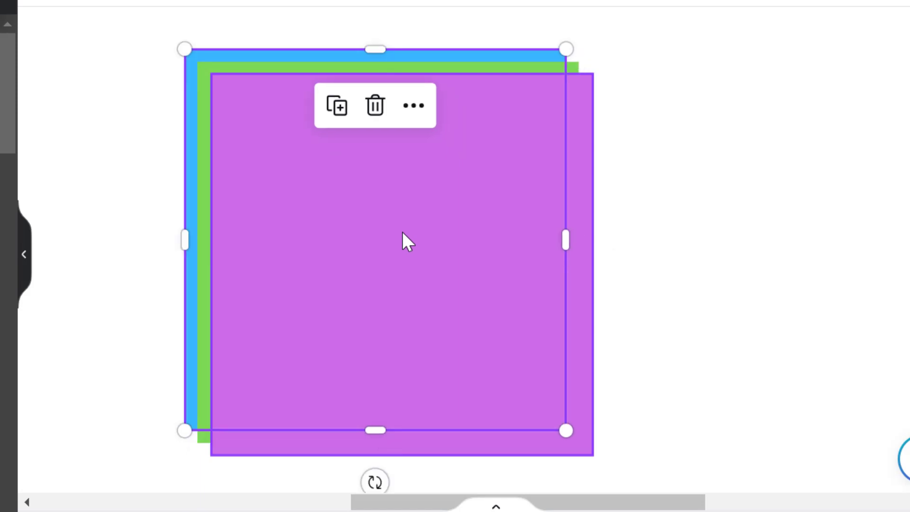
key("Escape")
Step: Select the green square beneath the purple one and try grey and another default color as its fill
left_click(402, 232, "ctrl")
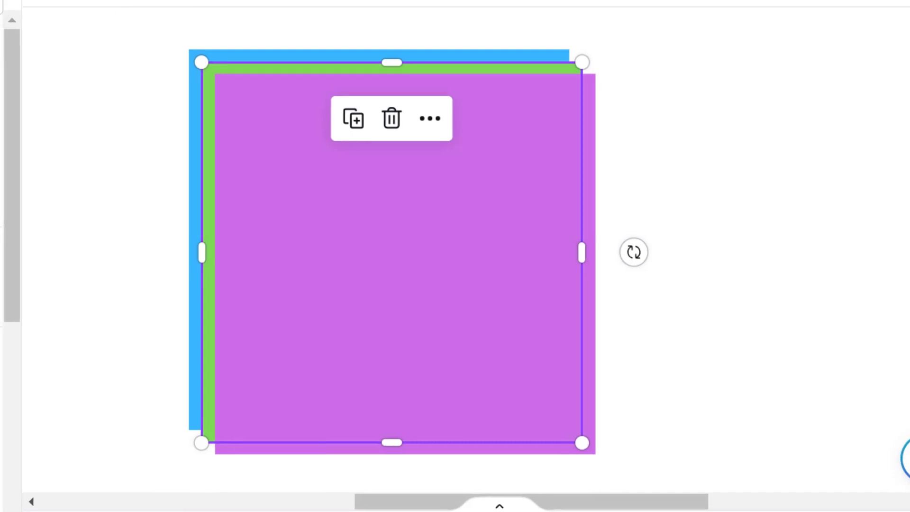
left_click(157, 1)
left_click(130, 420)
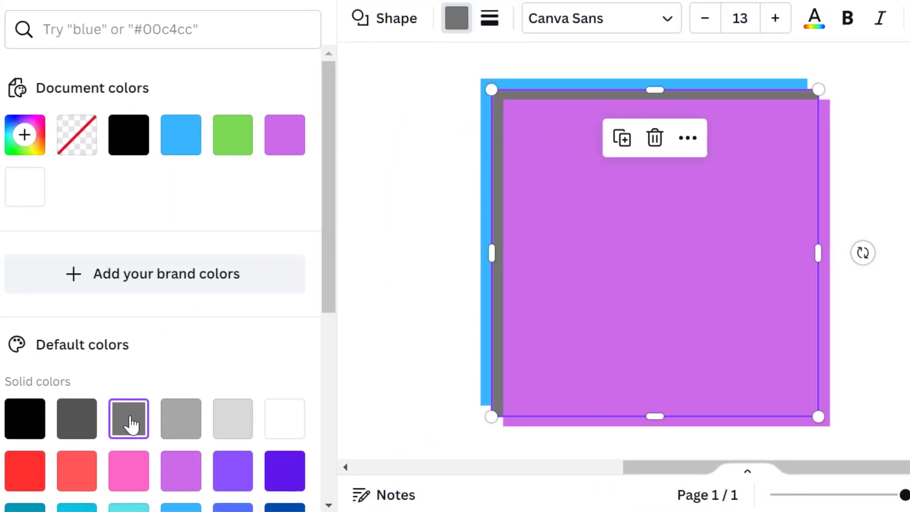
scroll(130, 422, "down", 4)
left_click(130, 422)
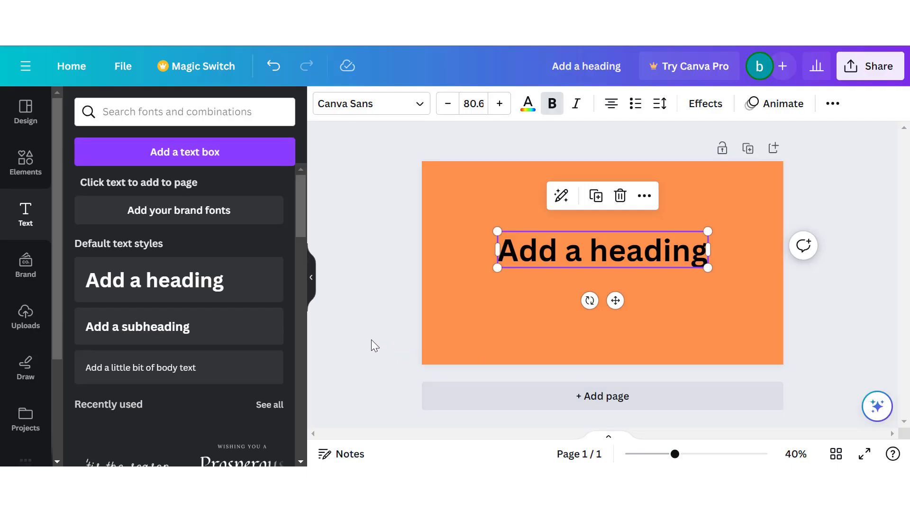
Step: Apply the Shadow text effect to the "Add a heading" text on the orange page
left_click(372, 346)
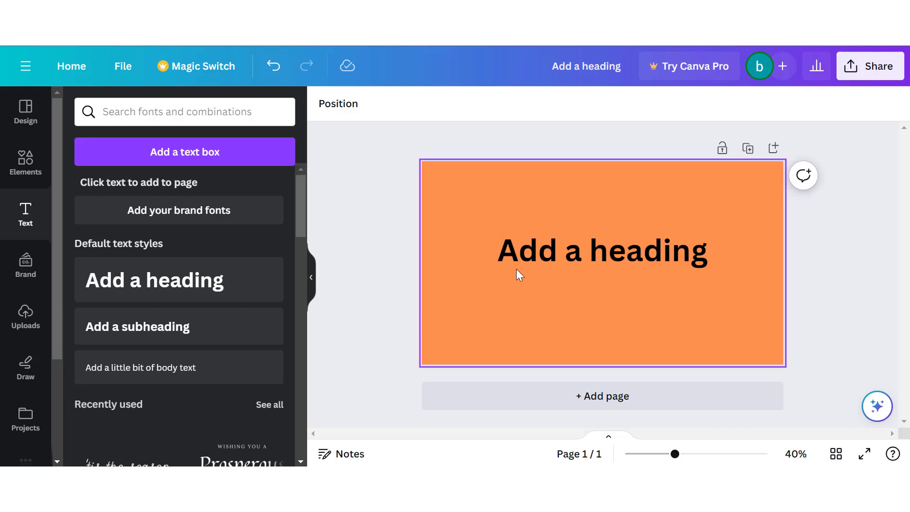
left_click(559, 264)
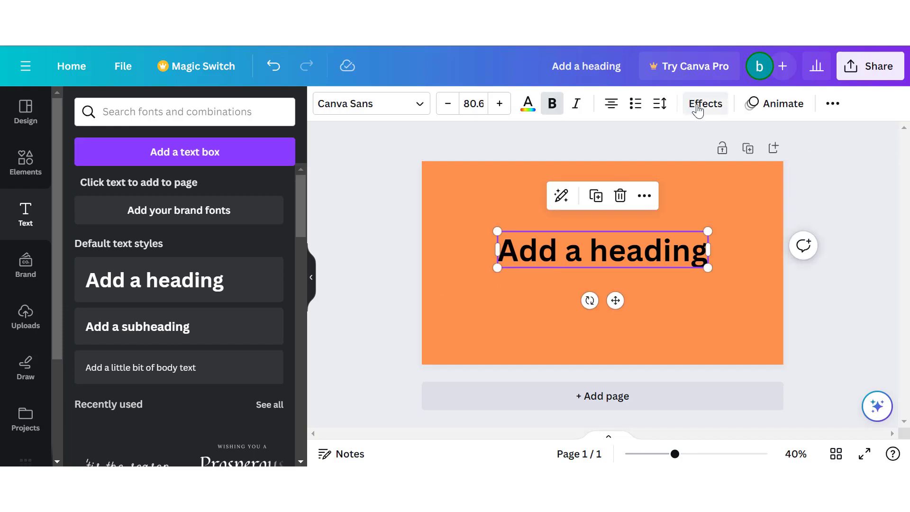
left_click(697, 108)
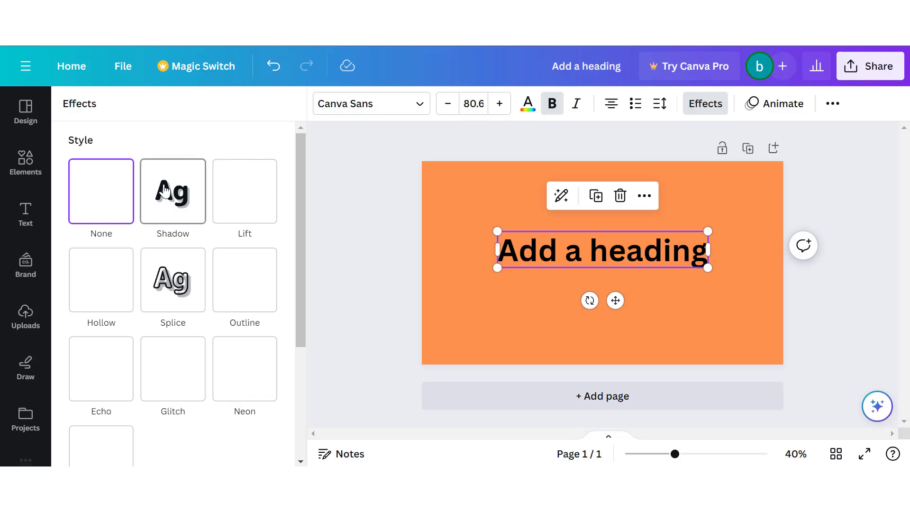
left_click(164, 190)
Step: Set the heading's shadow to the custom near-white color #FAF8F8
left_click(264, 423)
left_click(81, 297)
left_click(151, 195)
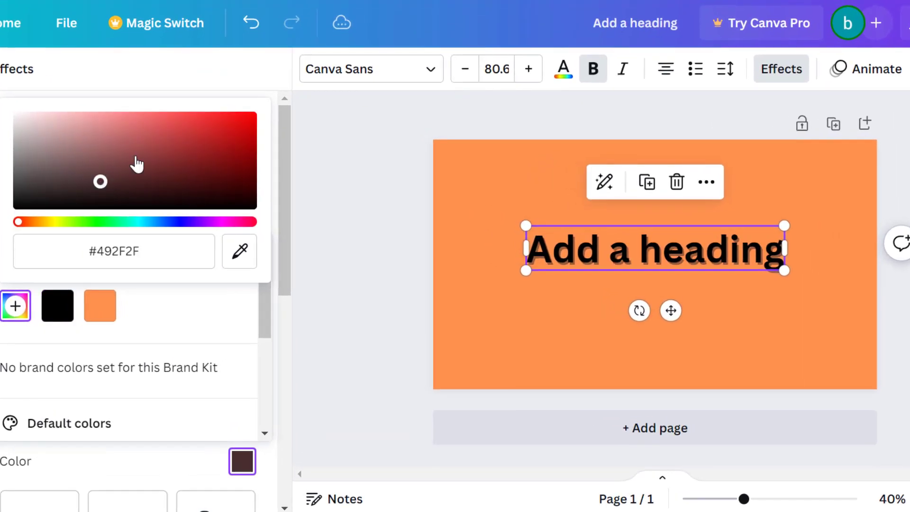
left_click(138, 156)
left_click(152, 170)
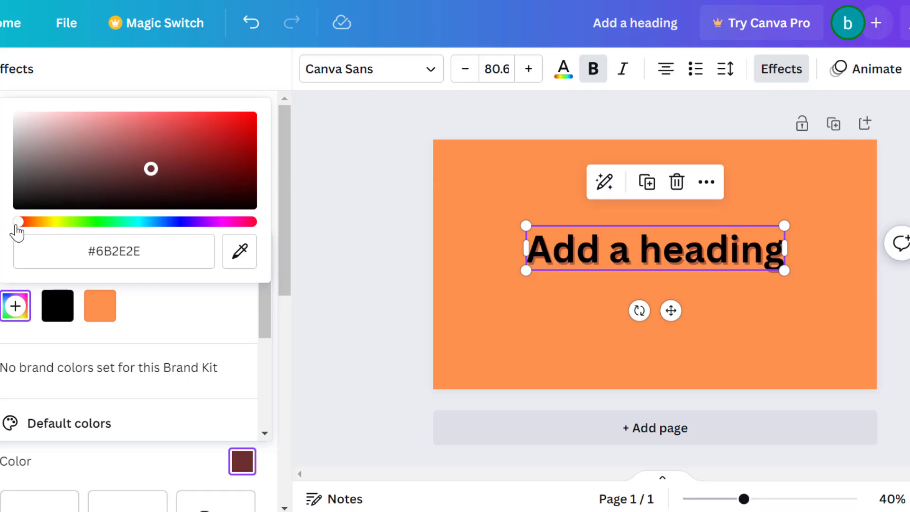
left_click(21, 117)
left_click_drag(21, 116, 16, 115)
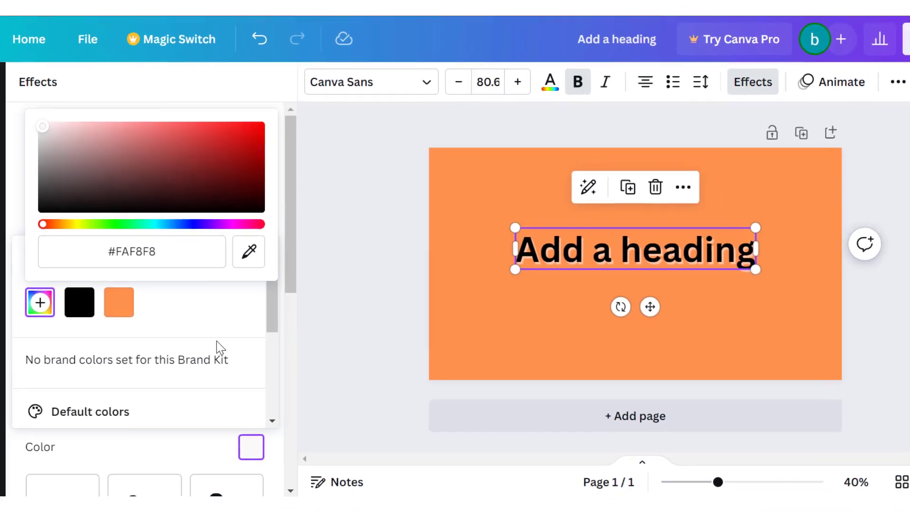
Step: Increase the heading shadow's offset and adjust its direction
left_click(87, 240)
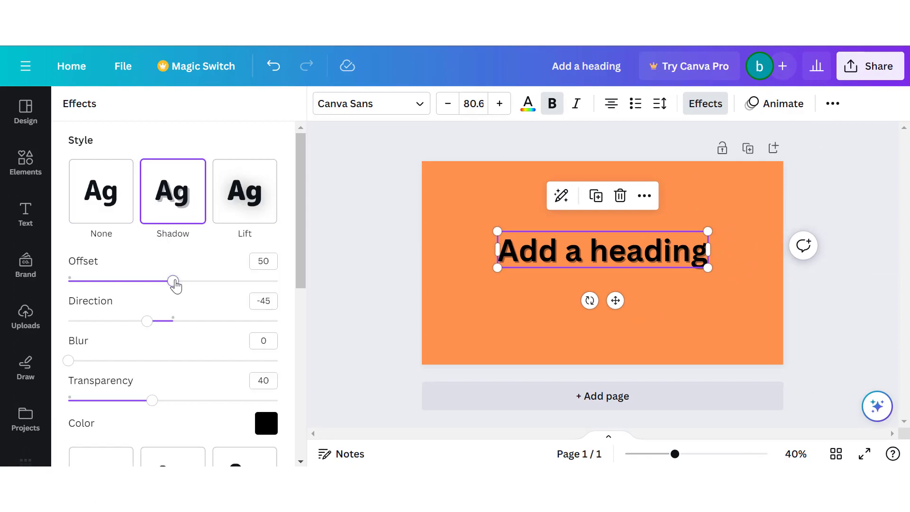
left_click_drag(175, 285, 210, 282)
left_click_drag(151, 325, 108, 422)
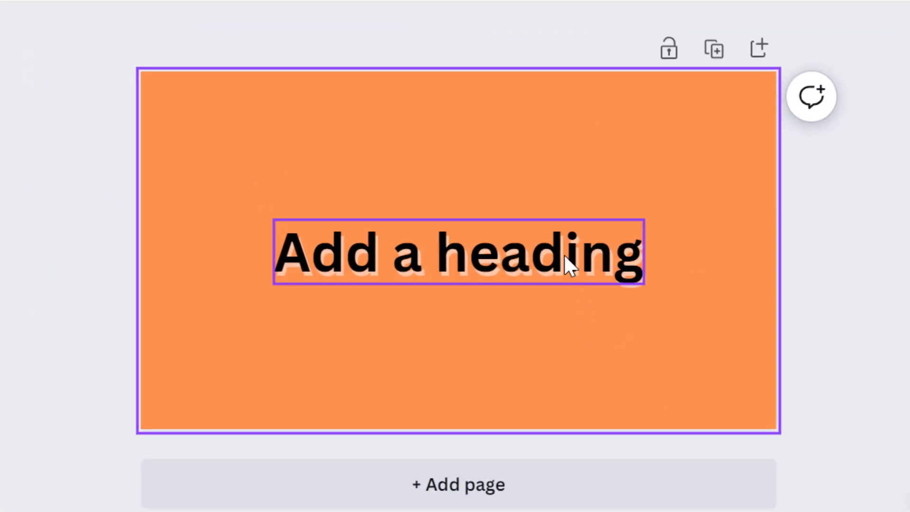
Step: Select the heading and nudge it slightly above the page's vertical center in small increments
left_click(564, 254)
key("Up")
key("Up")
key("Up")
key("Up")
key("Up")
key("Up")
key("Up")
key("Up")
key("Up")
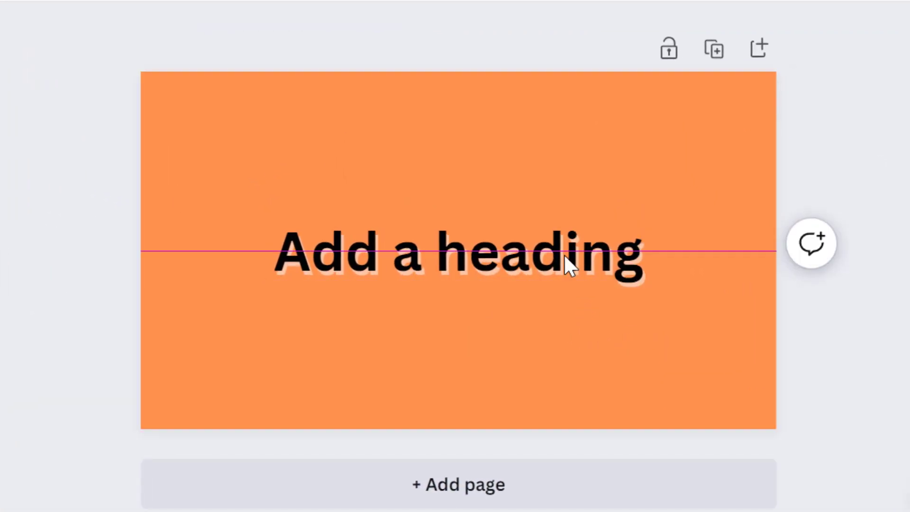
key("Up")
key("Up")
key("Up")
key("Up")
key("Up")
key("Up")
key("Up")
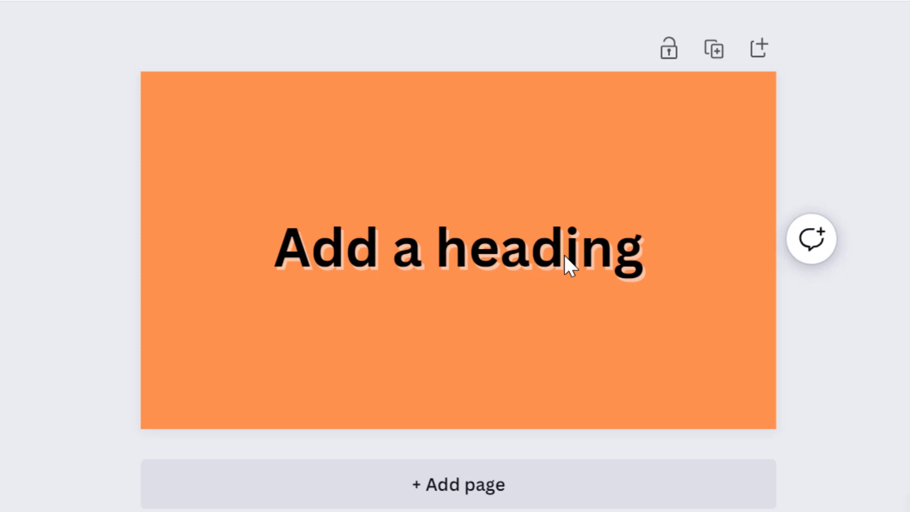
Step: Nudge the heading slightly back down in small increments
key("Down")
key("Down")
key("Down")
key("Down")
key("Down")
key("Down")
key("Down")
key("Down")
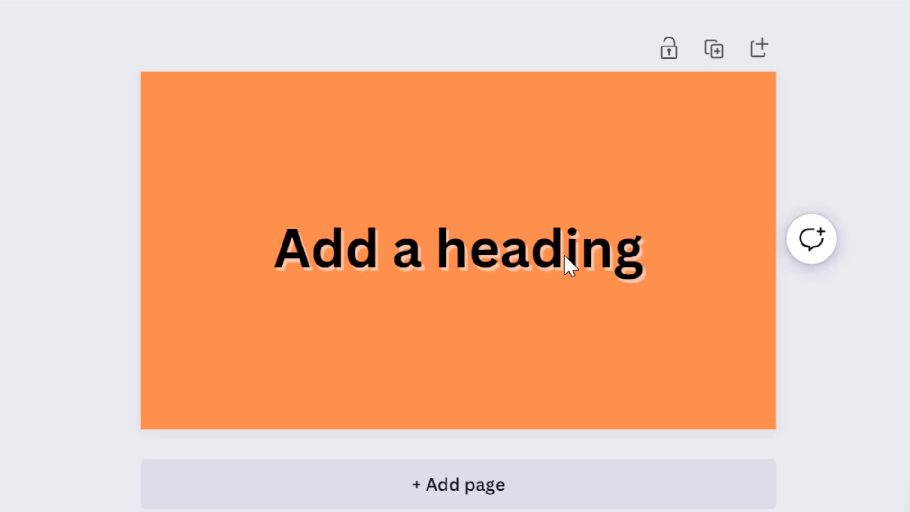
Step: Nudge the heading left and right in small increments, ending slightly left of its starting position
key("Left")
key("Left")
key("Right")
key("Right")
key("Right")
key("Right")
key("Left")
key("Left")
key("Left")
key("Left")
key("Left")
key("Left")
key("Left")
Step: Nudge the heading down in small increments to just below the page's vertical center
key("Down")
key("Down")
key("Down")
key("Down")
key("Down")
key("Down")
key("Down")
key("Down")
key("Down")
key("Down")
key("Down")
key("Down")
key("Down")
key("Down")
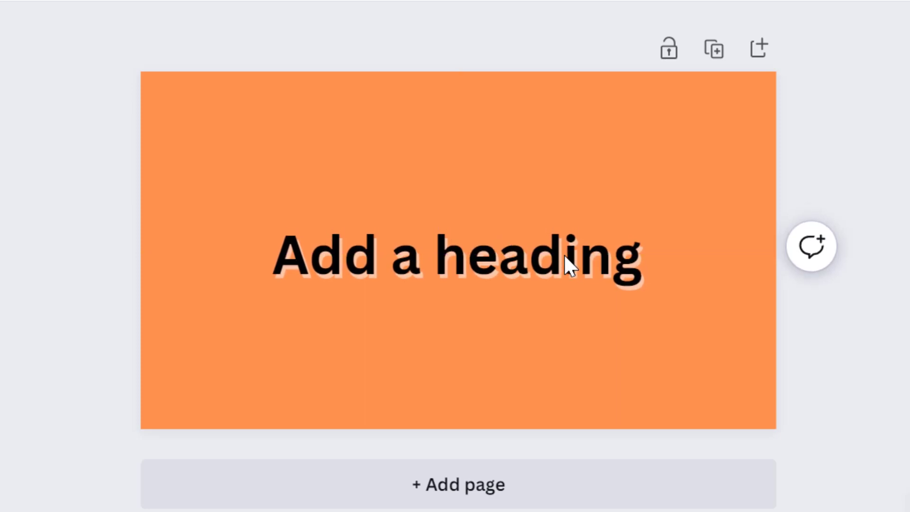
Step: Nudge the heading up in small increments to just above the page's vertical center
key("Up")
key("Up")
key("Up")
key("Up")
key("Up")
key("Up")
key("Up")
key("Up")
key("Up")
key("Up")
key("Up")
key("Up")
key("Up")
key("Up")
key("Up")
key("Up")
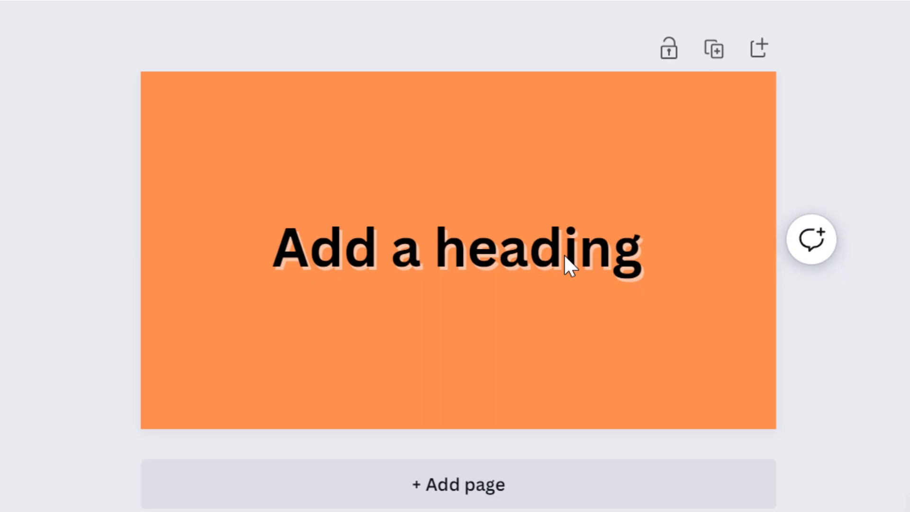
Step: Move the heading well up the page in large increments, and partway back down
key("shift+Up")
key("shift+Up")
key("shift+Up")
key("shift+Up")
key("shift+Up")
key("shift+Up")
key("shift+Up")
key("shift+Up")
key("shift+Up")
key("shift+Up")
key("shift+Down")
key("shift+Down")
key("shift+Down")
key("shift+Down")
key("shift+Down")
key("shift+Down")
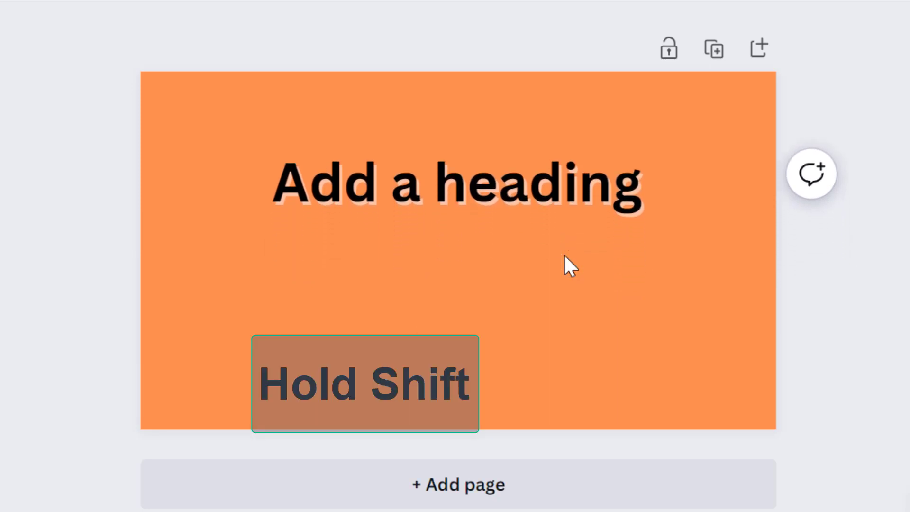
Step: Move the heading right and back left in large increments, and one large increment down
key("shift+Right")
key("shift+Right")
key("shift+Right")
key("shift+Right")
key("shift+Right")
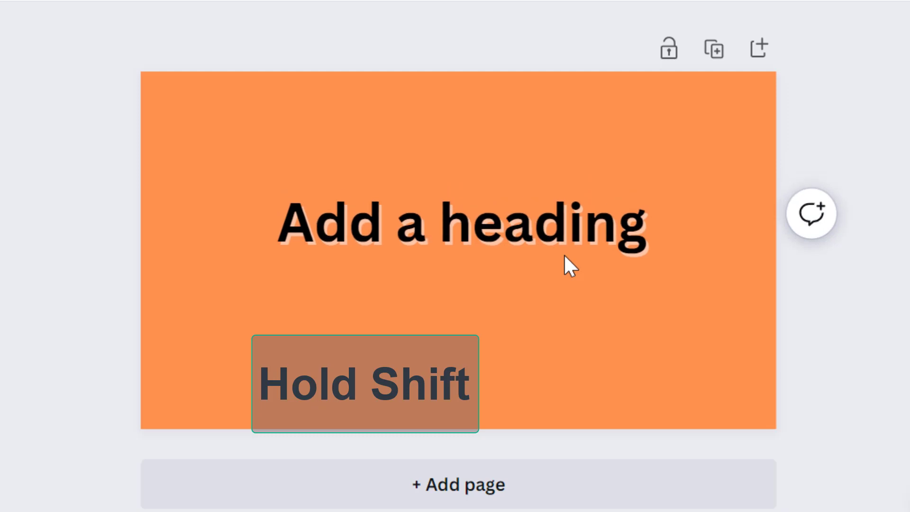
key("shift+Left")
key("shift+Left")
key("shift+Left")
key("shift+Left")
key("shift+Left")
key("shift+Left")
key("shift+Down")
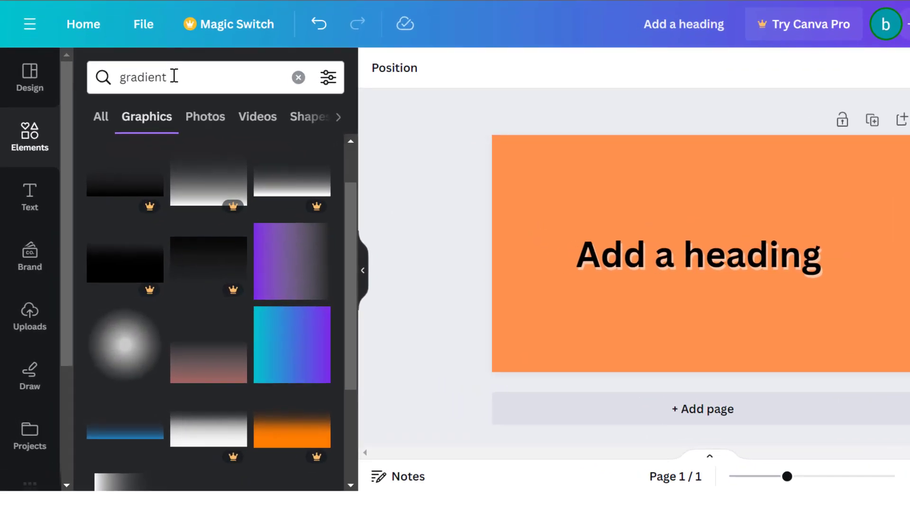
Step: Check the search suggestions for "gradient" in the element library and dismiss them
left_click(155, 111)
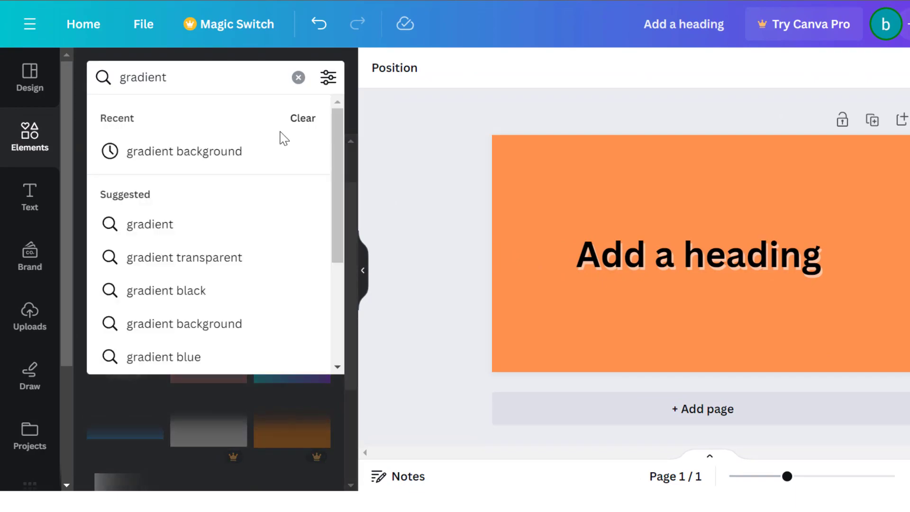
left_click(418, 206)
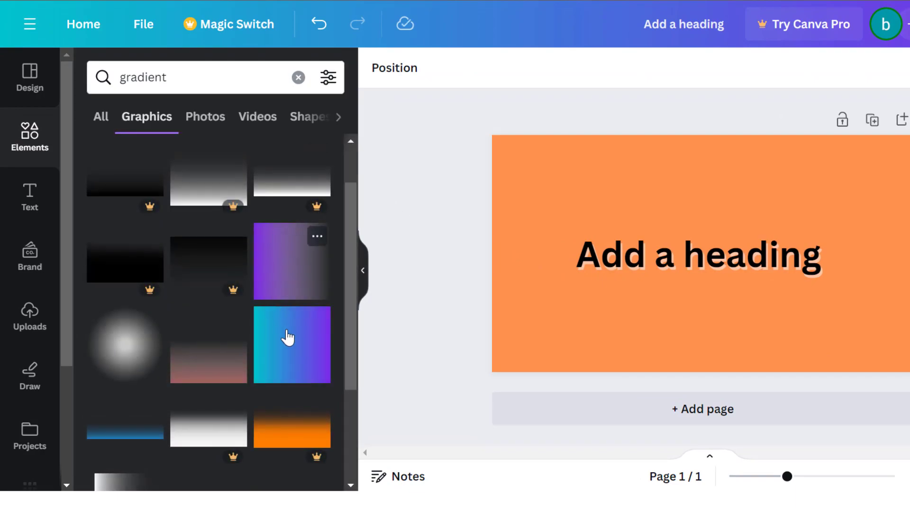
Step: Add the teal-to-purple gradient graphic at the page's top-left corner and enlarge it to 720 by 720, matching the page height
left_click_drag(289, 353, 528, 172)
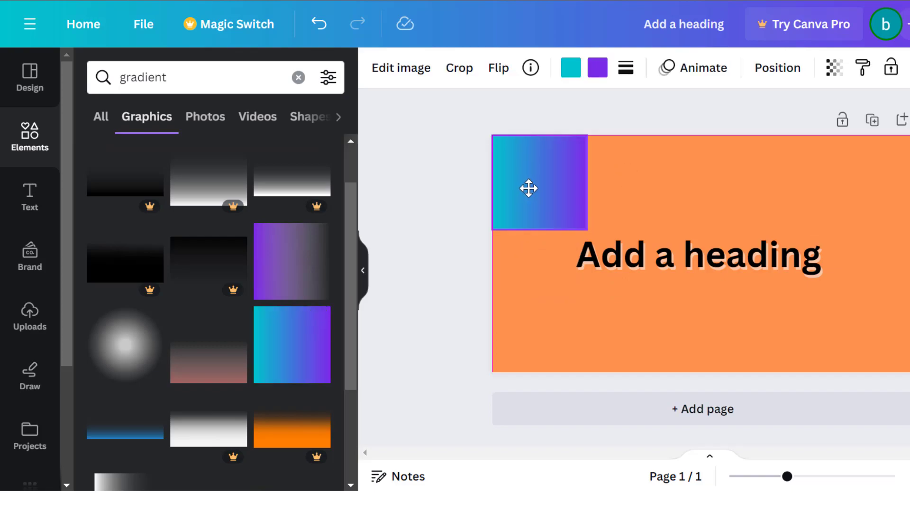
left_click_drag(587, 228, 793, 305)
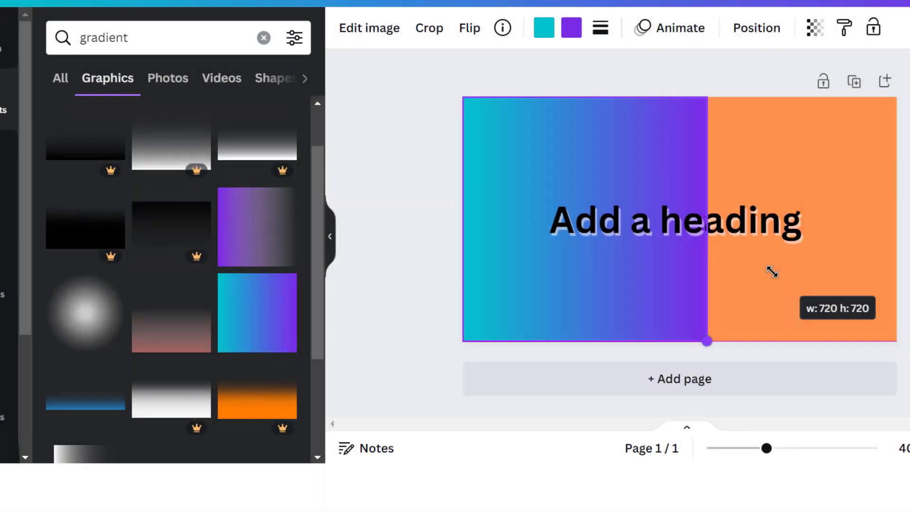
left_click_drag(772, 272, 772, 271)
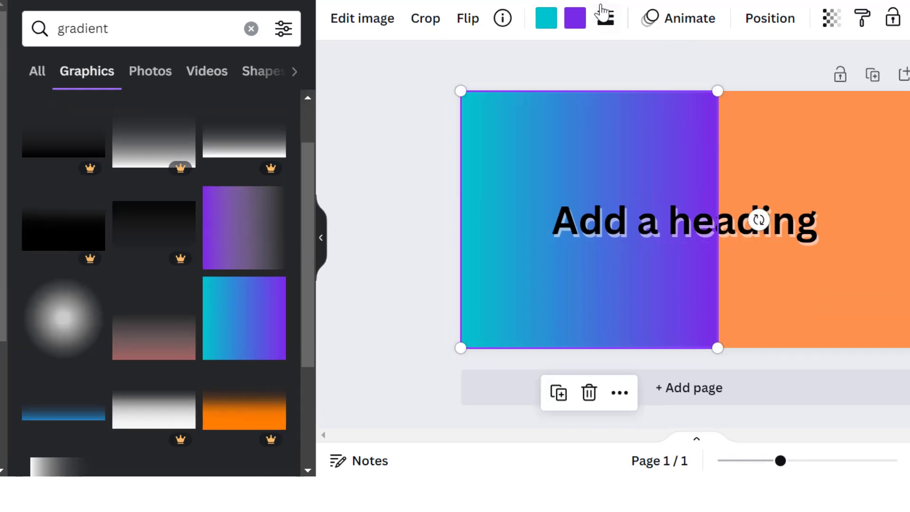
Step: Recolor the gradient's teal end with the document's orange, and try light violet and white for its purple end
left_click(557, 19)
left_click(219, 124)
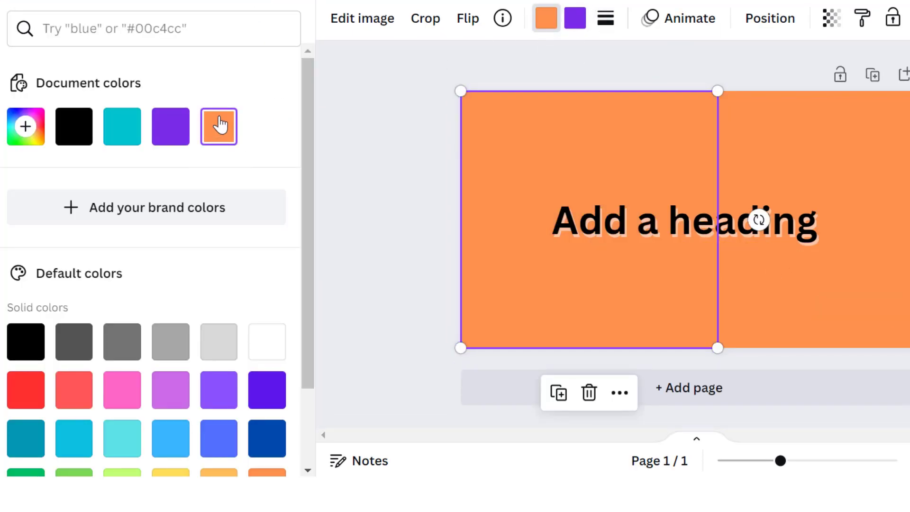
left_click(576, 20)
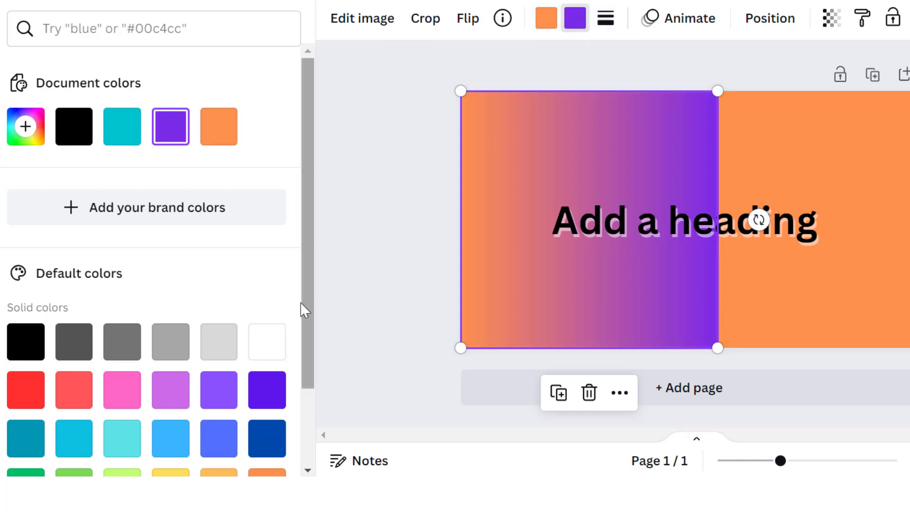
left_click(219, 391)
scroll(231, 375, "down", 2)
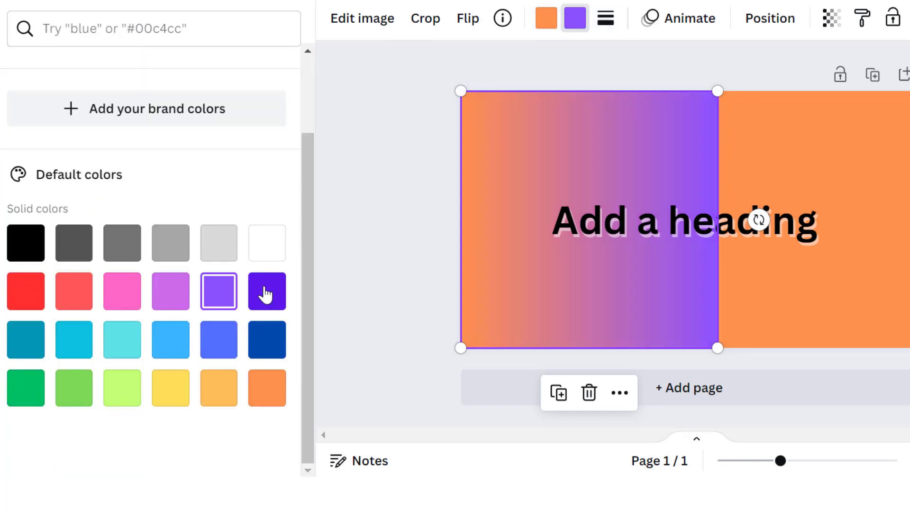
left_click(261, 252)
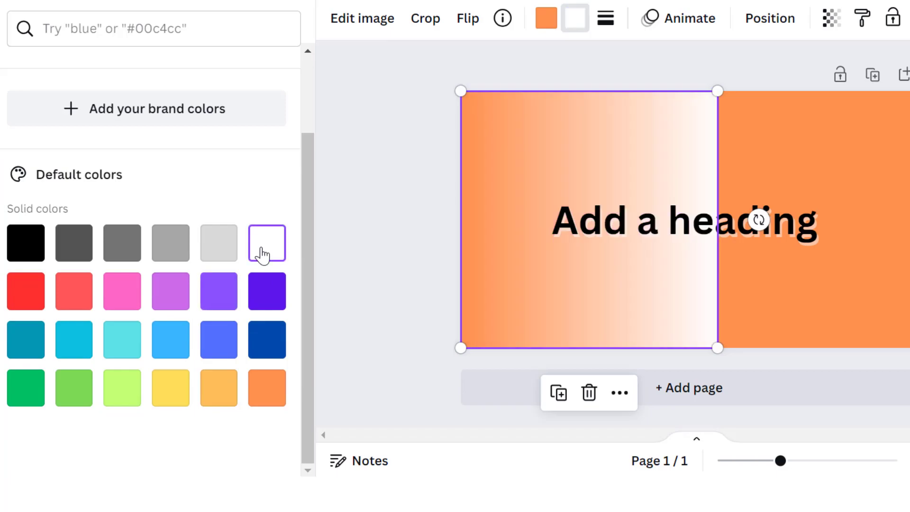
Step: Try orange, light orange and light blue as the gradient's second color and settle on turquoise
left_click(256, 393)
left_click(218, 396)
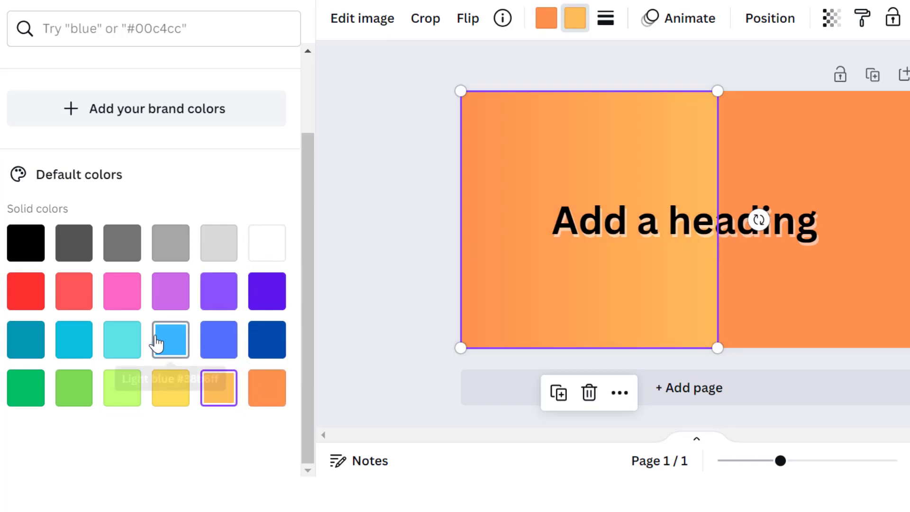
left_click(157, 342)
left_click(123, 346)
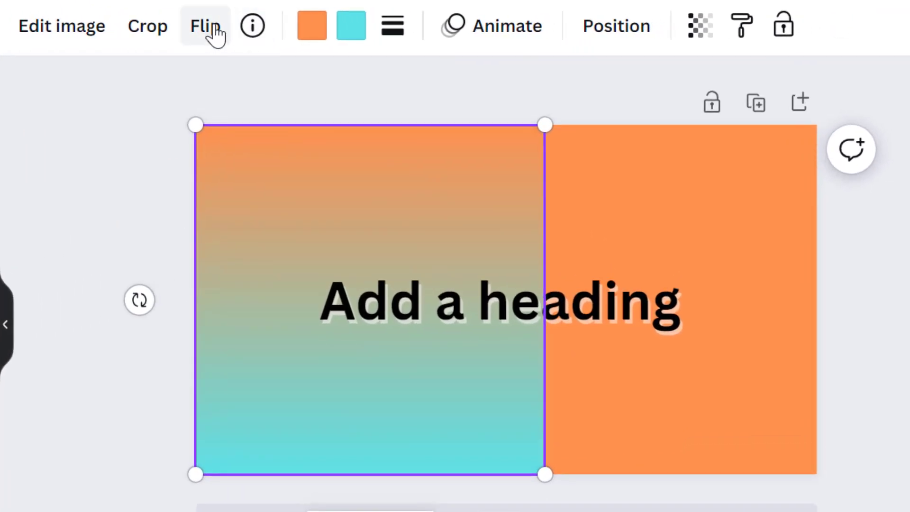
Step: Flip the rotated orange-to-turquoise gradient back and forth with the vertical and horizontal flip options
left_click(472, 22)
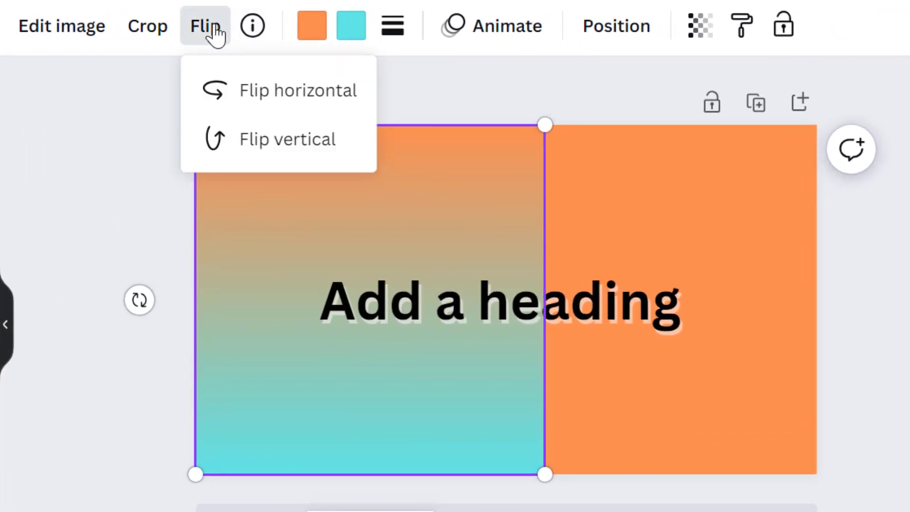
left_click(230, 118)
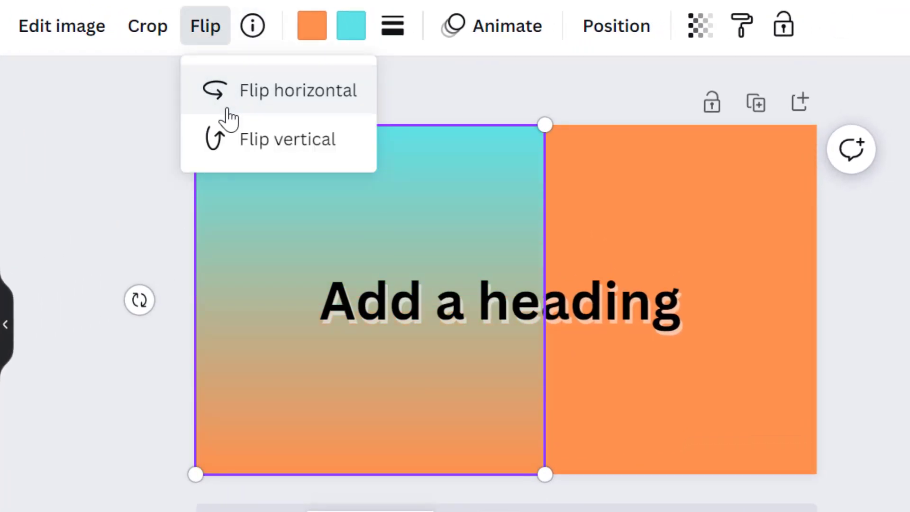
left_click(228, 149)
left_click(247, 102)
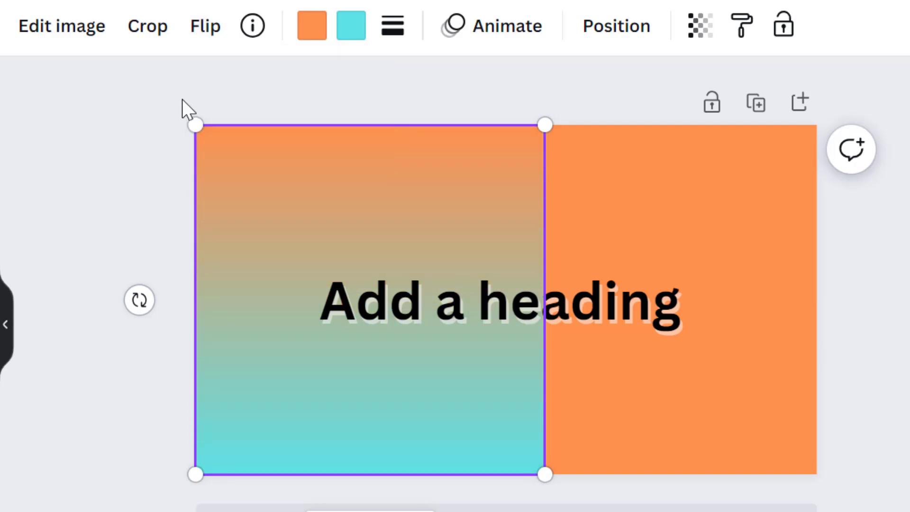
left_click(215, 40)
left_click(234, 92)
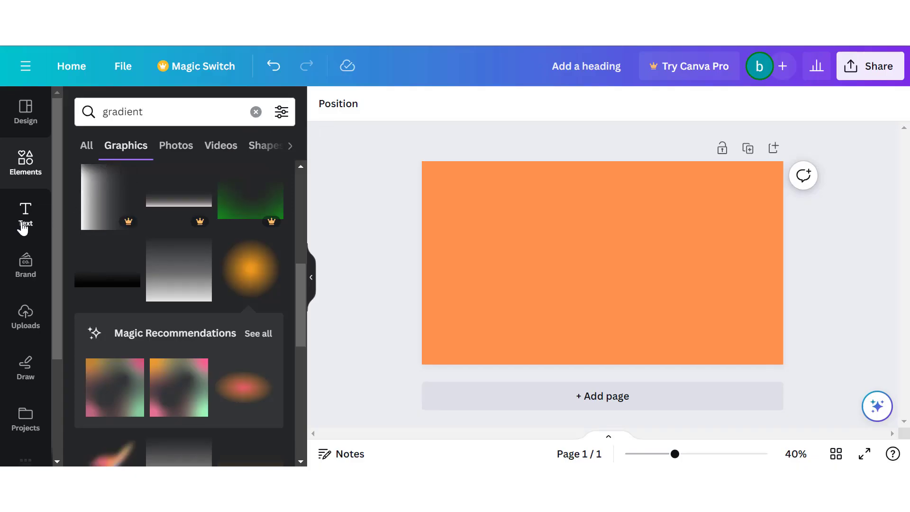
Step: Add a default heading to the empty orange page and delete it
left_click(23, 228)
left_click(182, 281)
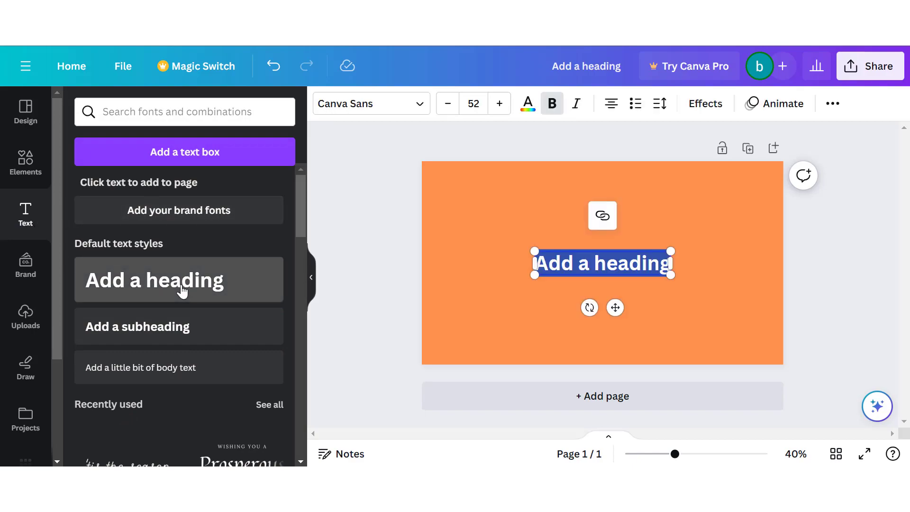
key("BackSpace")
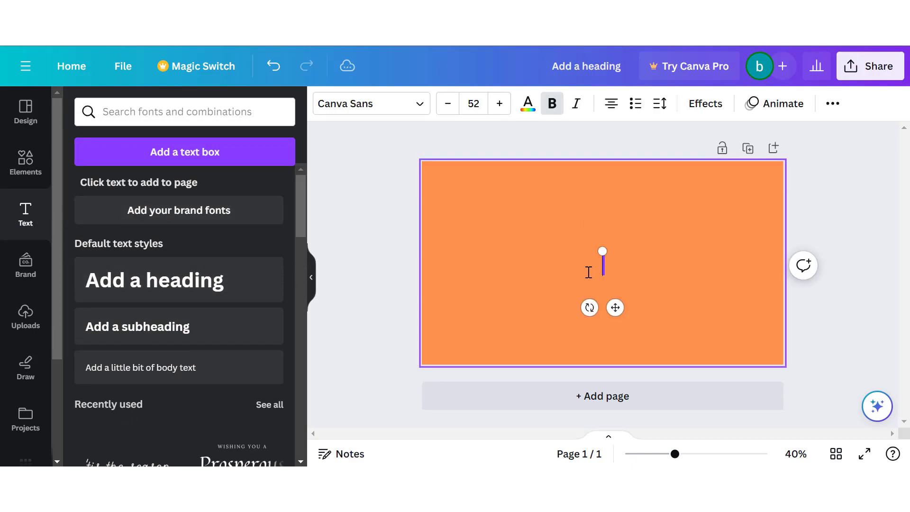
left_click(448, 260)
Step: Insert a new text box on the orange page and increase its font size by seven increments
key("t")
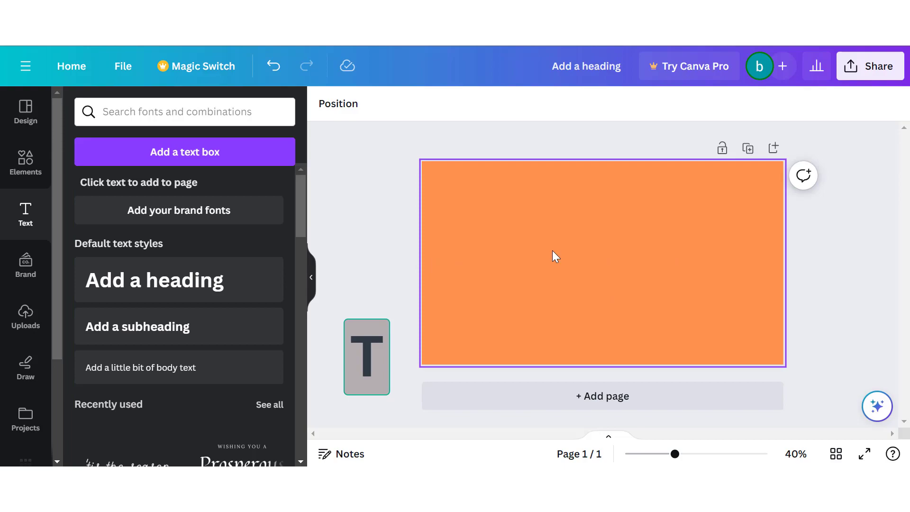
left_click(556, 257)
left_click(500, 104)
left_click(499, 104)
left_click(499, 103)
left_click(499, 104)
left_click(500, 104)
left_click(500, 103)
left_click(499, 103)
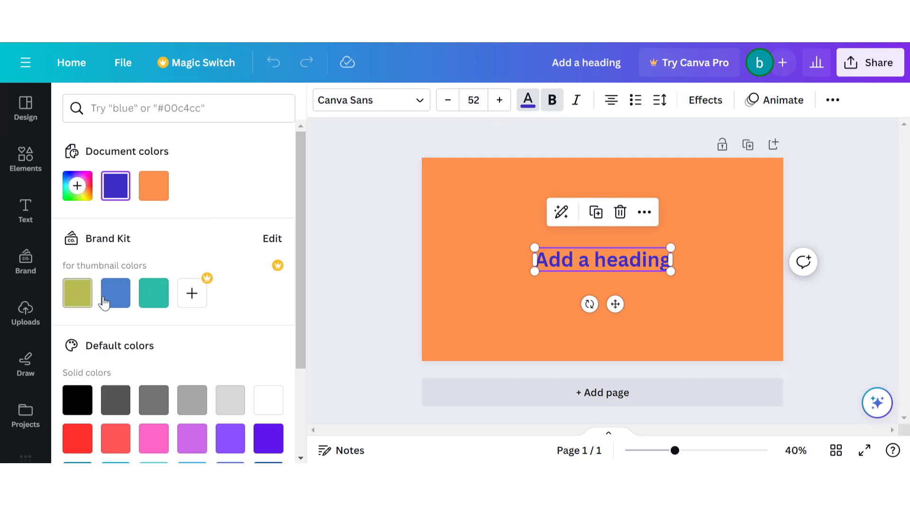
Step: Try the brand palette's blue, olive green and teal on the purple heading text, returning to olive green
left_click(109, 303)
left_click(86, 301)
left_click(155, 308)
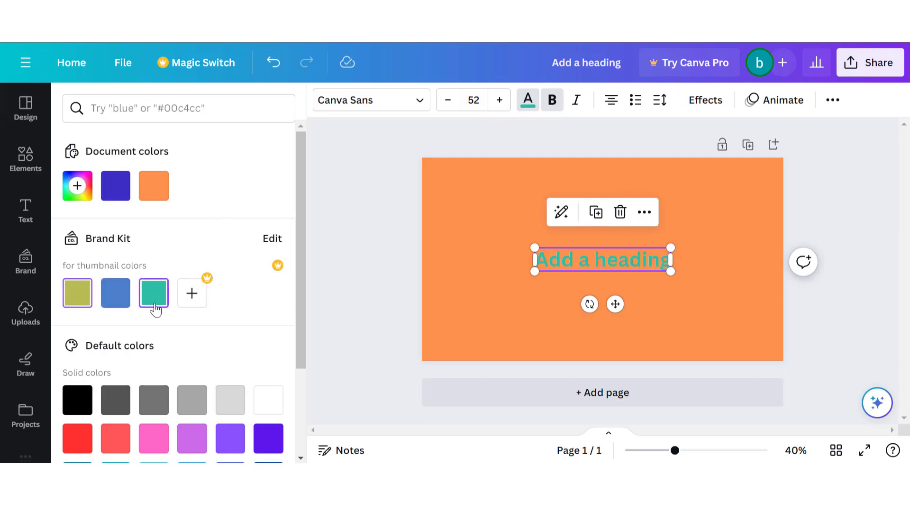
left_click(80, 298)
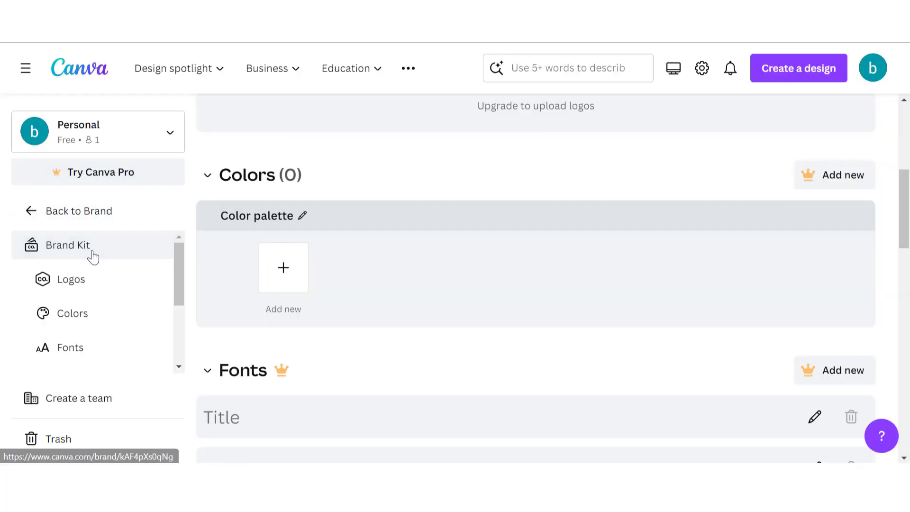
Step: Add three colors to the Brand Kit's color palette: olive green #b7bc53, blue #4d80ca and teal #2cbea6
left_click(289, 285)
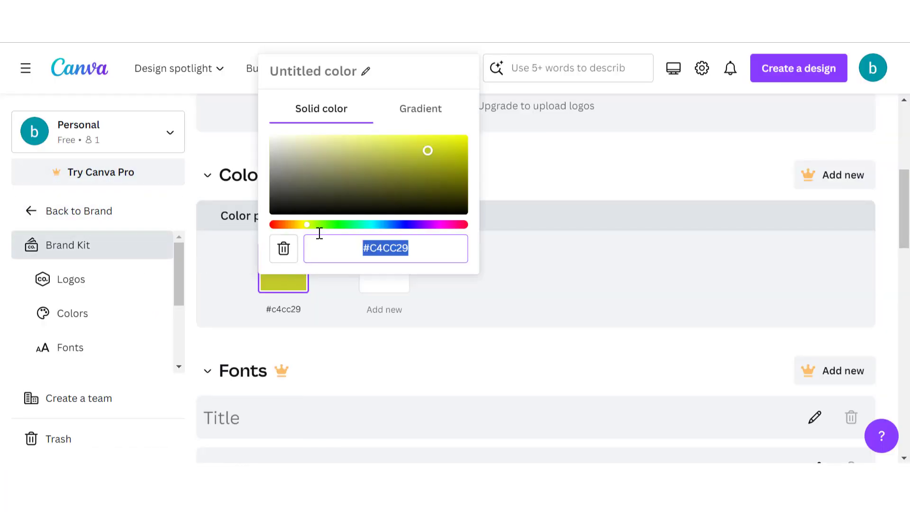
left_click_drag(319, 232, 348, 236)
left_click(350, 296)
left_click(384, 268)
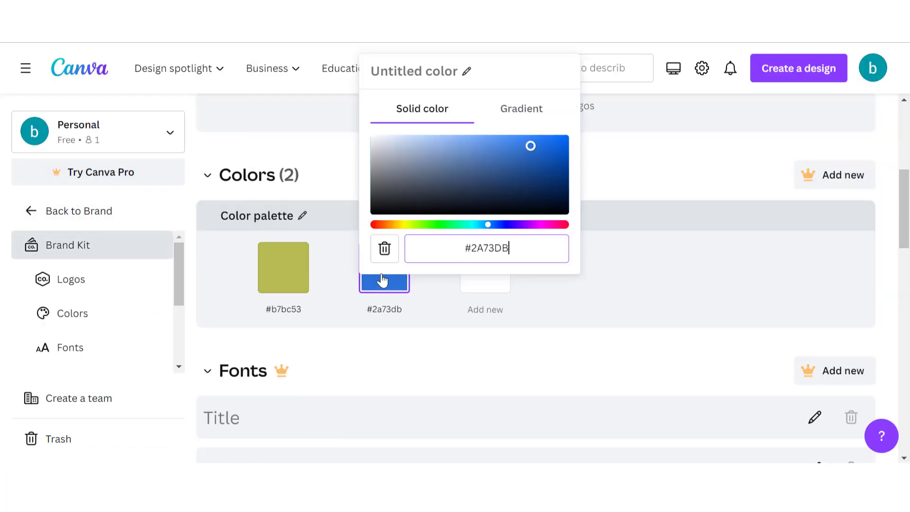
left_click(494, 151)
left_click(518, 317)
left_click(494, 274)
left_click(624, 154)
left_click(654, 302)
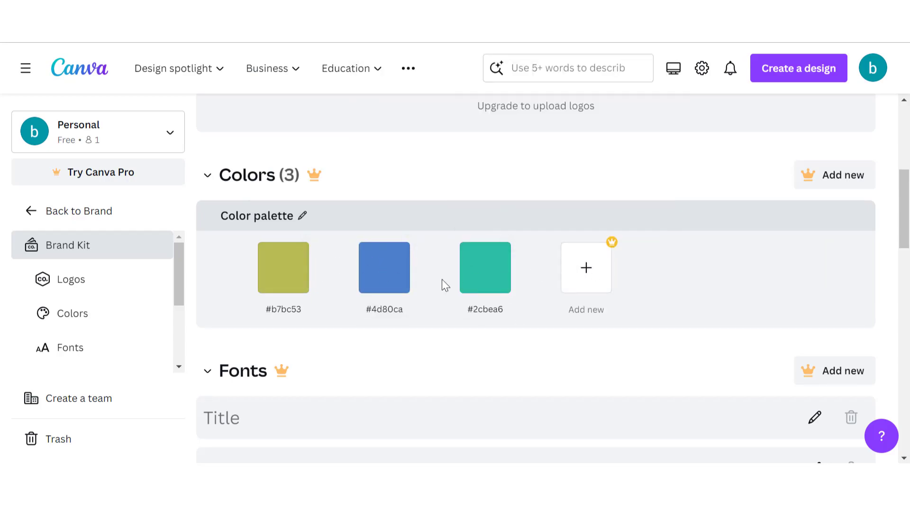
Step: Rename the Brand Kit's color palette as "for thumbnail colors"
left_click(294, 211)
type("for thu")
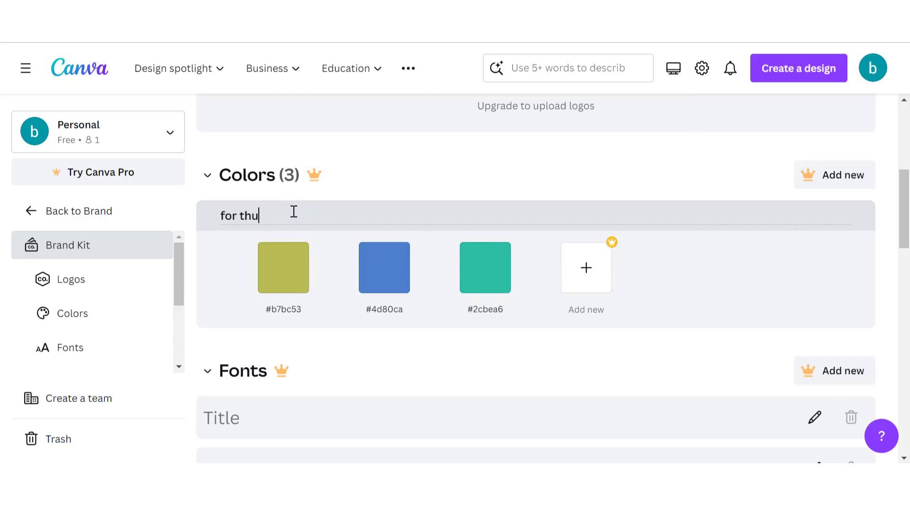
type("mbnail colors")
left_click(398, 164)
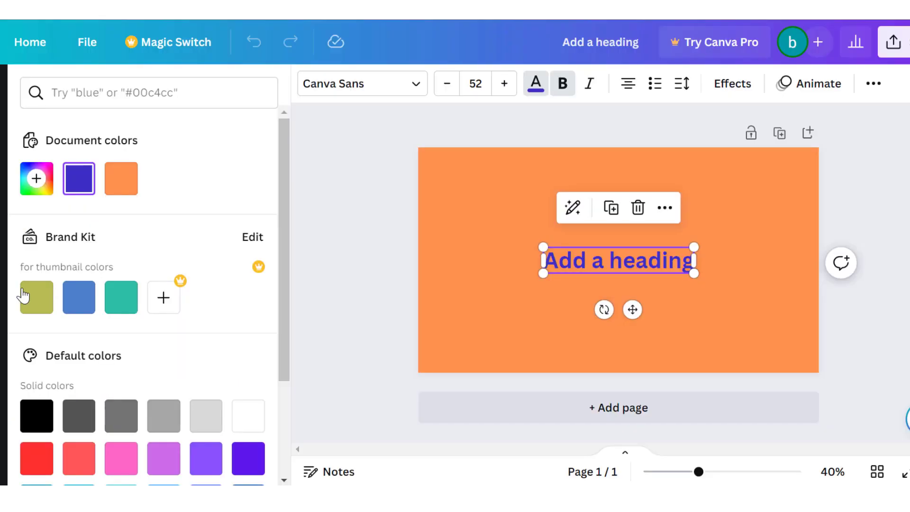
Step: Apply the "for thumbnail colors" swatches to the heading one after another, ending on olive green, and leave the color selection
left_click(70, 307)
left_click(46, 307)
left_click(122, 308)
left_click(49, 303)
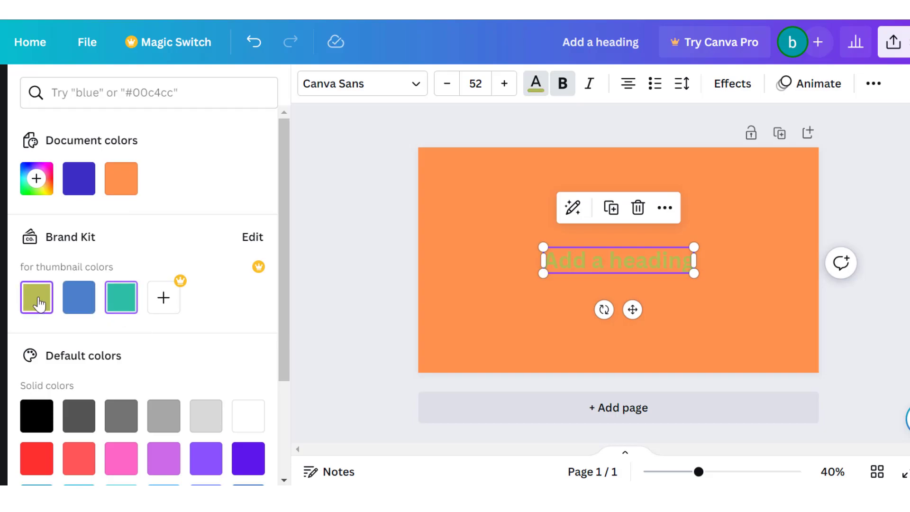
key("Escape")
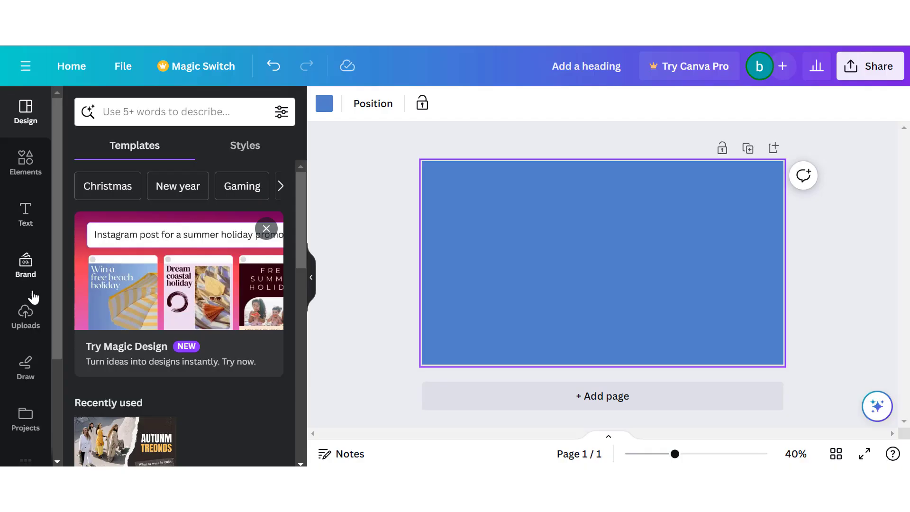
Step: Upload the robot image from the Downloads folder in File Explorer onto the blue page and place it slightly left of center
left_click(28, 334)
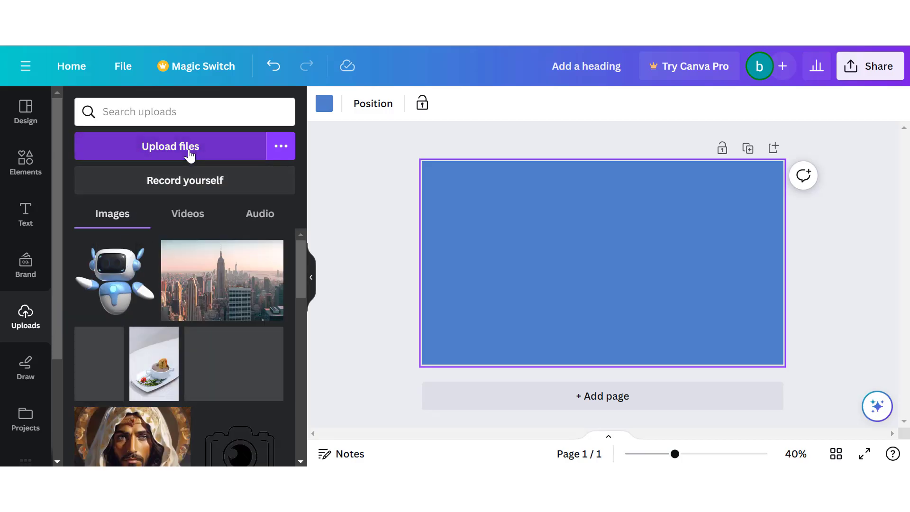
left_click(190, 147)
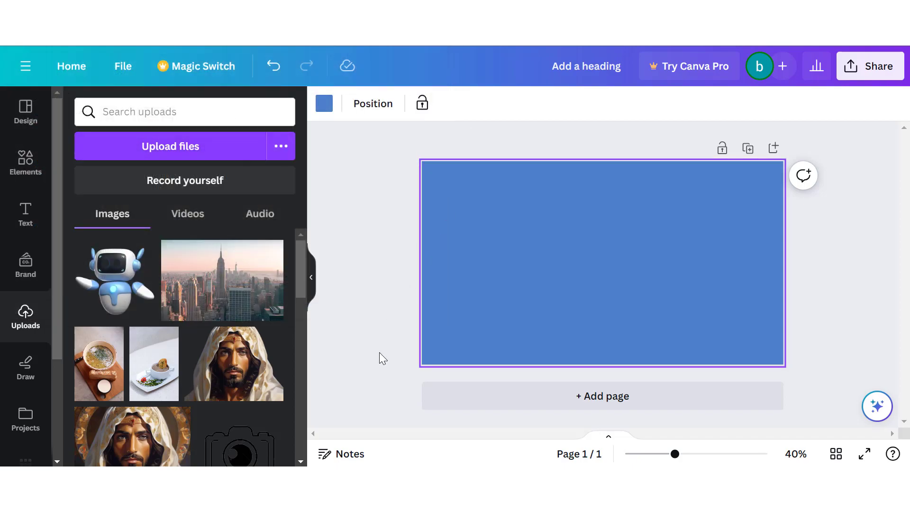
key("alt+Tab")
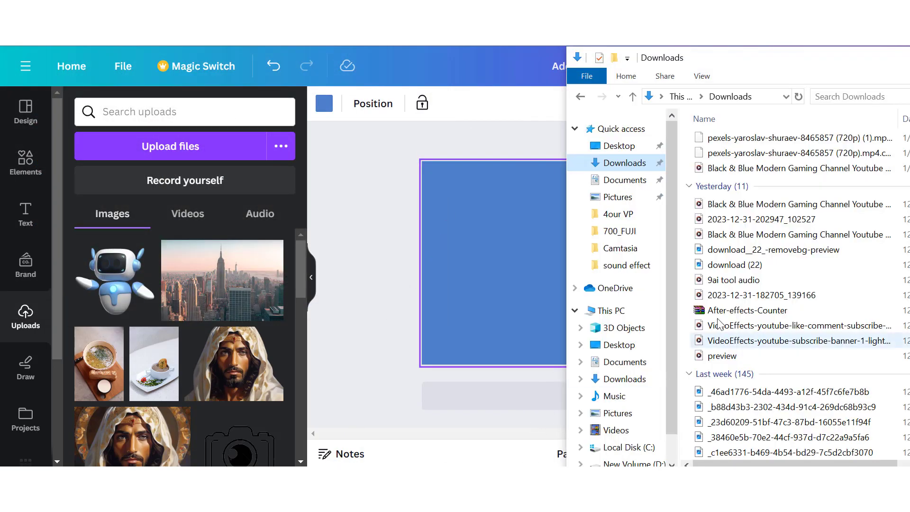
left_click_drag(753, 267, 507, 289)
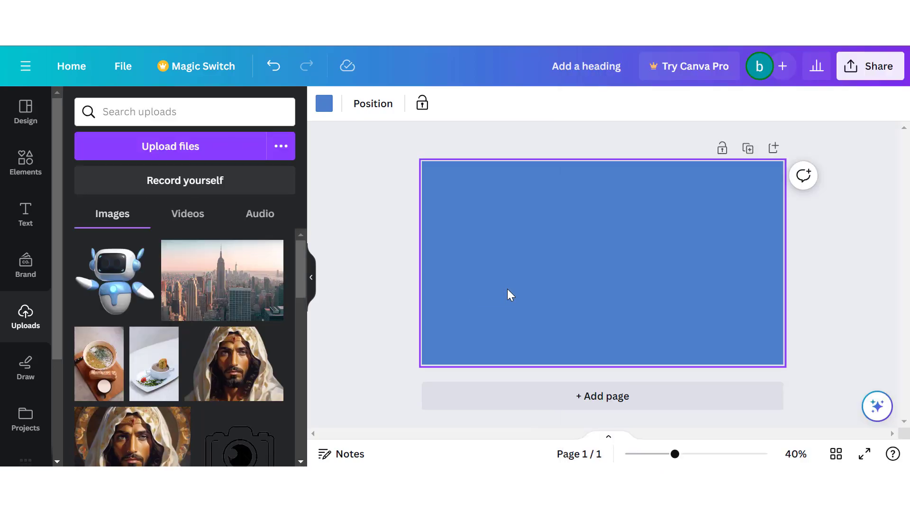
left_click_drag(592, 259, 553, 261)
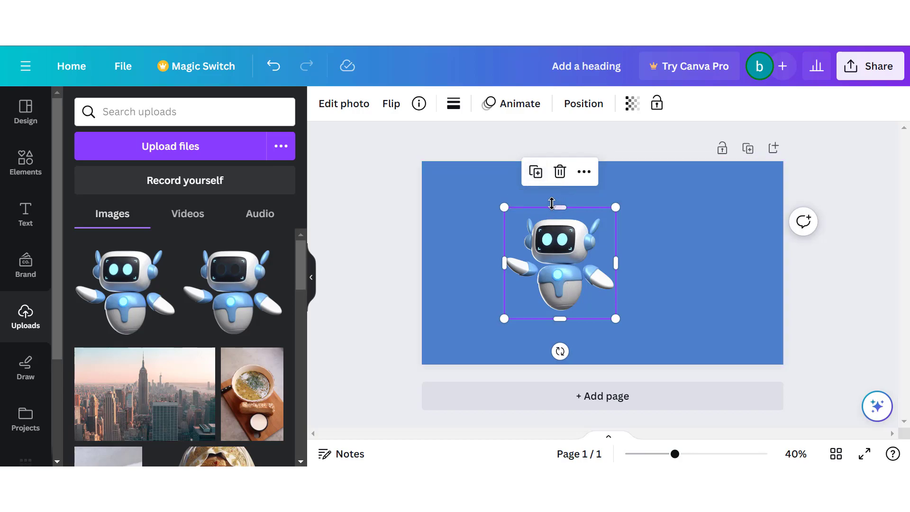
Step: Duplicate the robot image repeatedly to build a diagonal stack of overlapping copies
left_click(536, 171)
left_click_drag(585, 255, 570, 266)
key("ctrl+d")
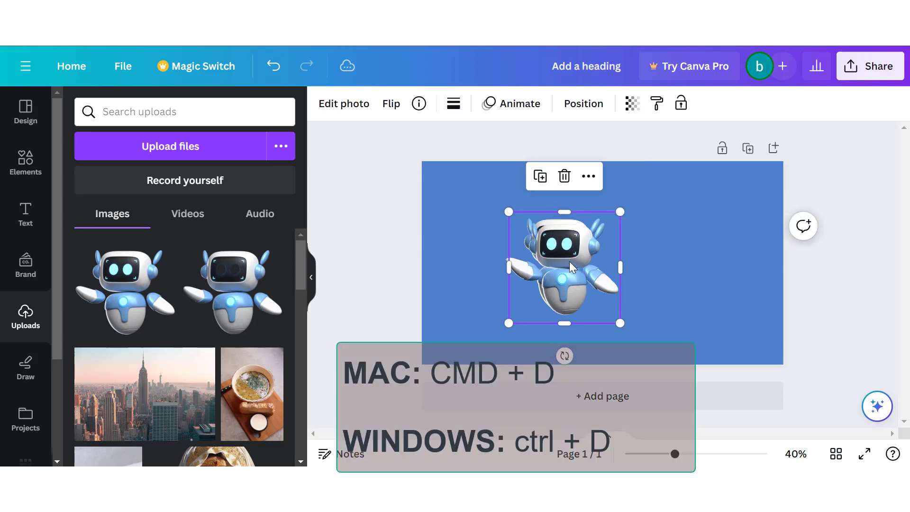
key("ctrl+d")
key("ctrl+d")
key("ctrl+d")
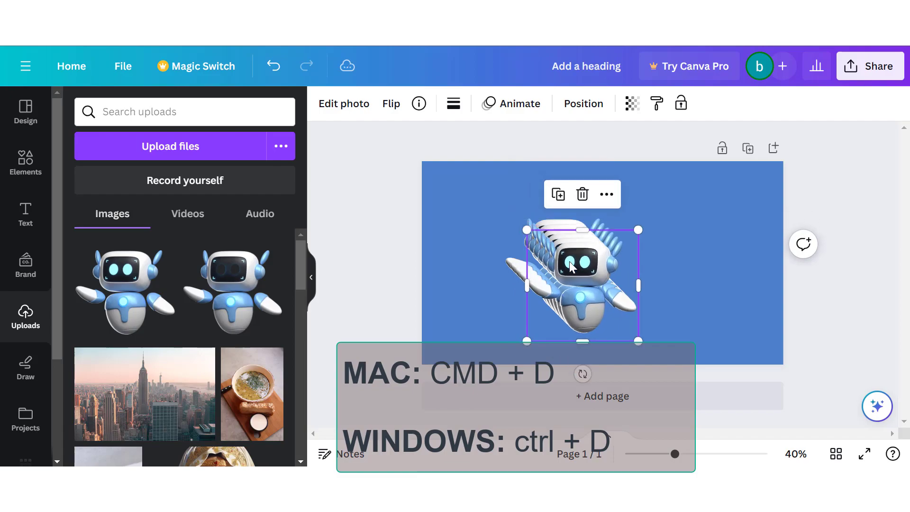
Step: Undo all the robot duplications so that only the original is left, and select the page background
key("ctrl+z")
key("ctrl+z")
key("ctrl+z")
key("ctrl+z")
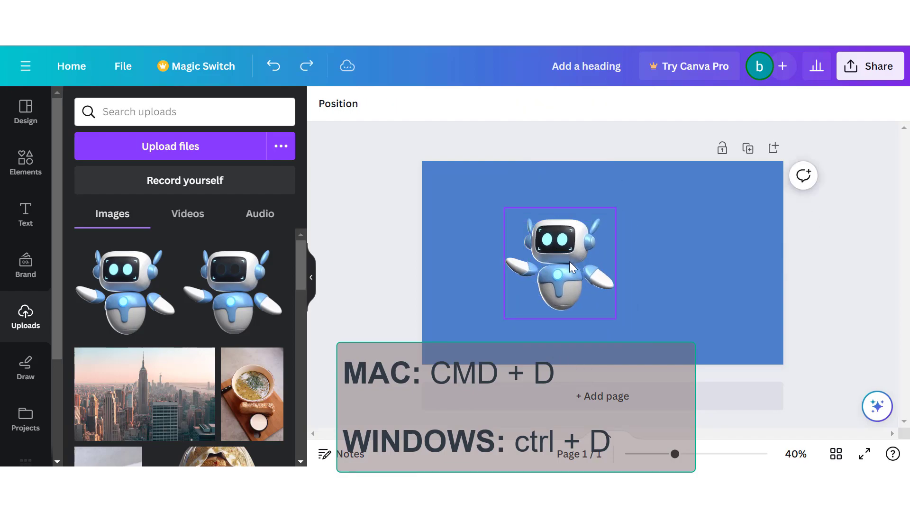
left_click(644, 264)
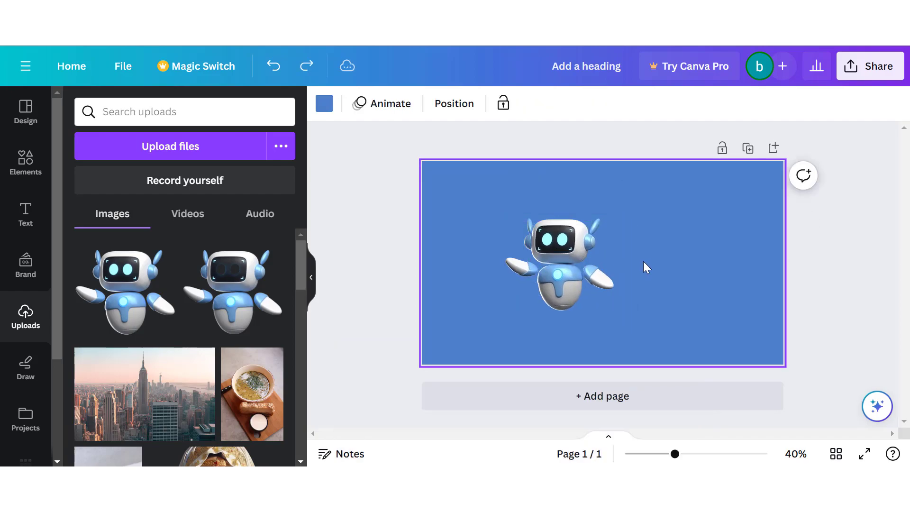
Step: Duplicate the robot image and arrange the copies into a row of three across the blue page
left_click(599, 271)
left_click_drag(598, 271, 716, 283)
left_click(589, 276)
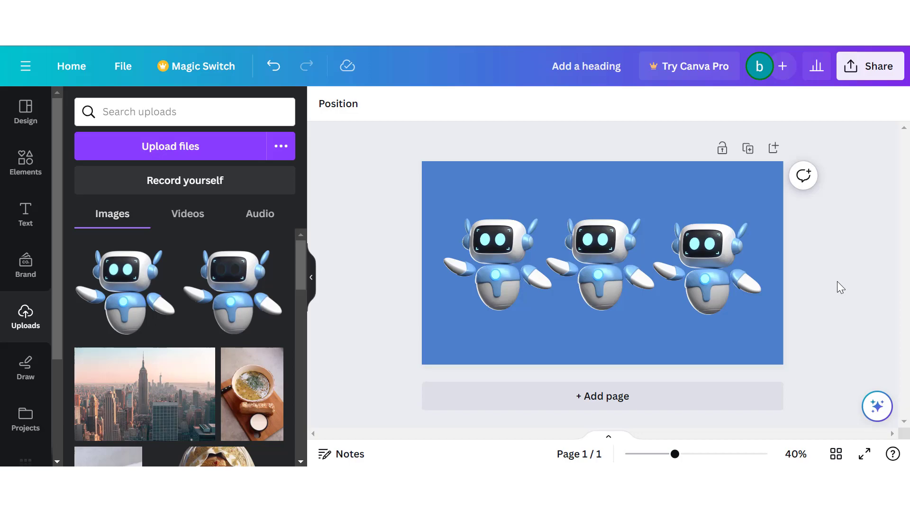
Step: Set the canvas zoom to 100%, return it to Fit, and reduce it to 24%
left_click(796, 454)
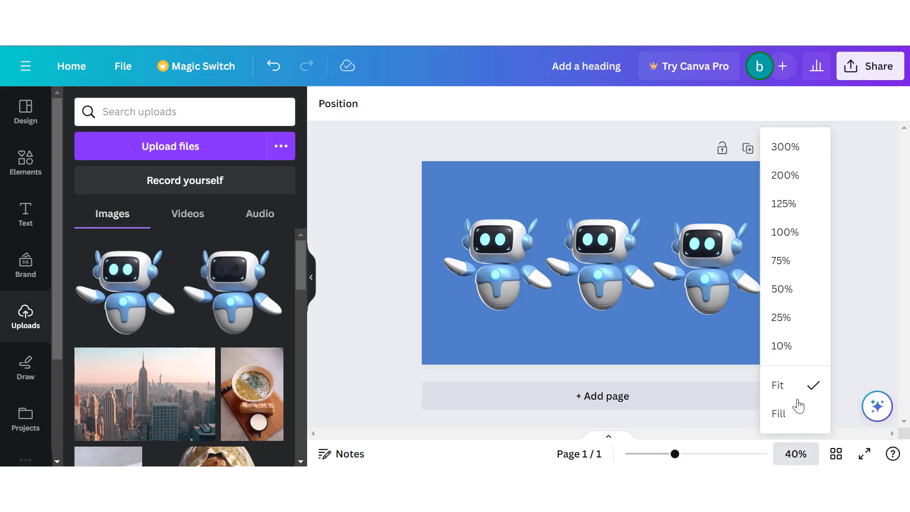
left_click(805, 236)
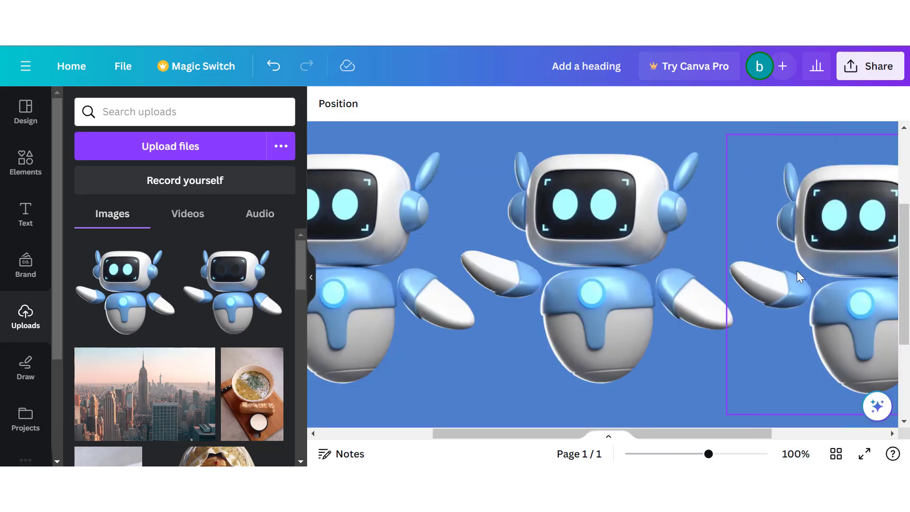
left_click(795, 453)
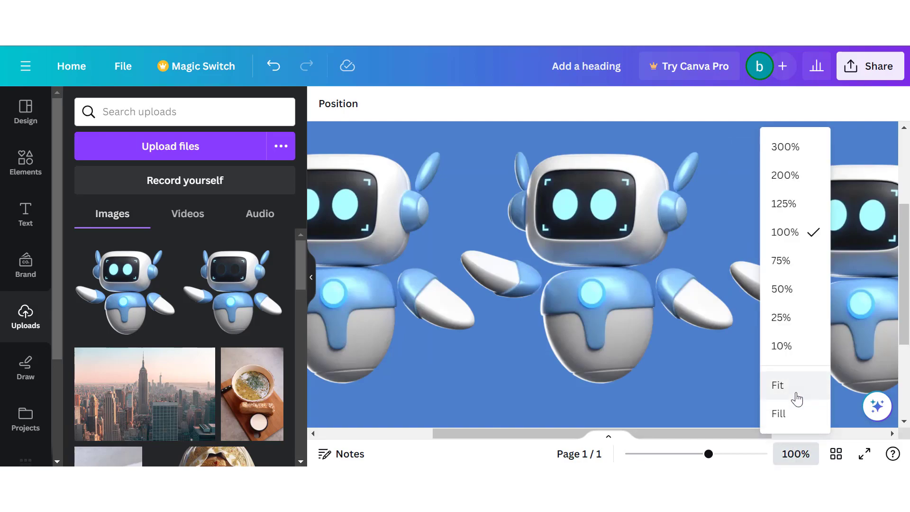
left_click(799, 398)
left_click_drag(675, 454, 658, 461)
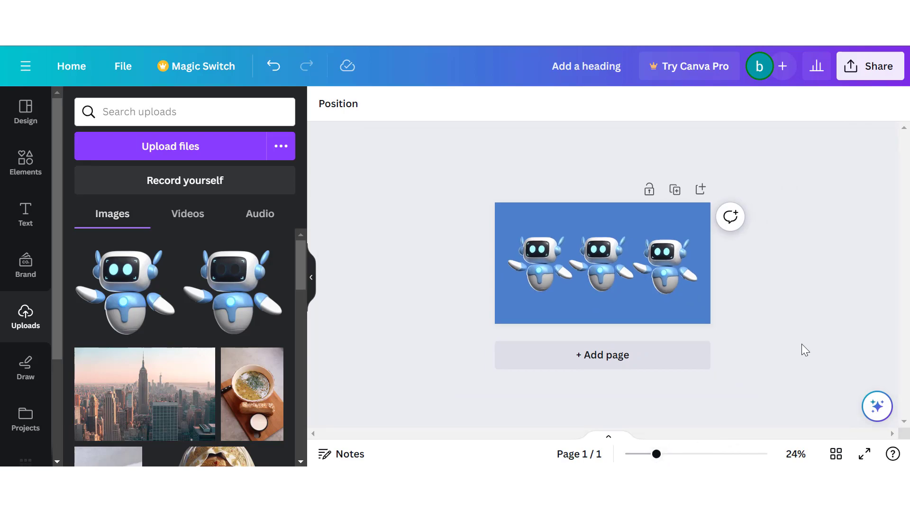
Step: Zoom the canvas in and out repeatedly around the row of three robots
scroll(802, 344, "up", 5)
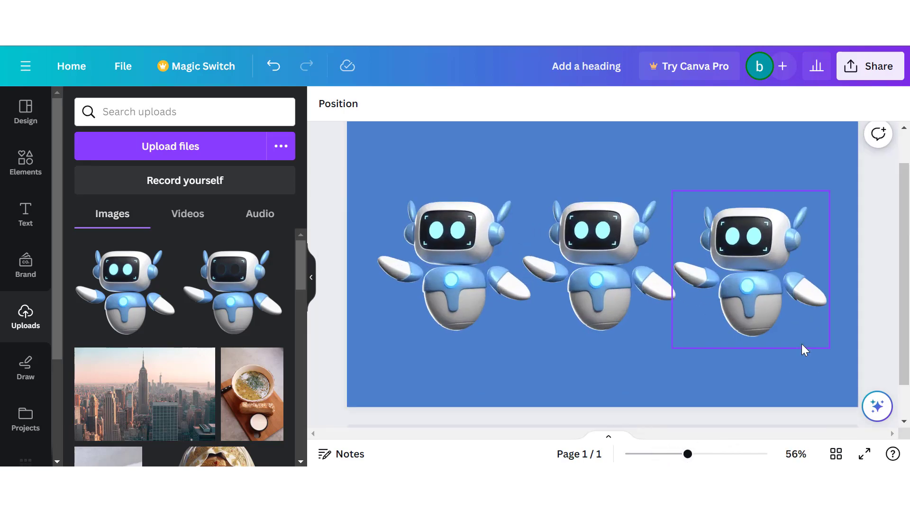
scroll(802, 345, "down", 6)
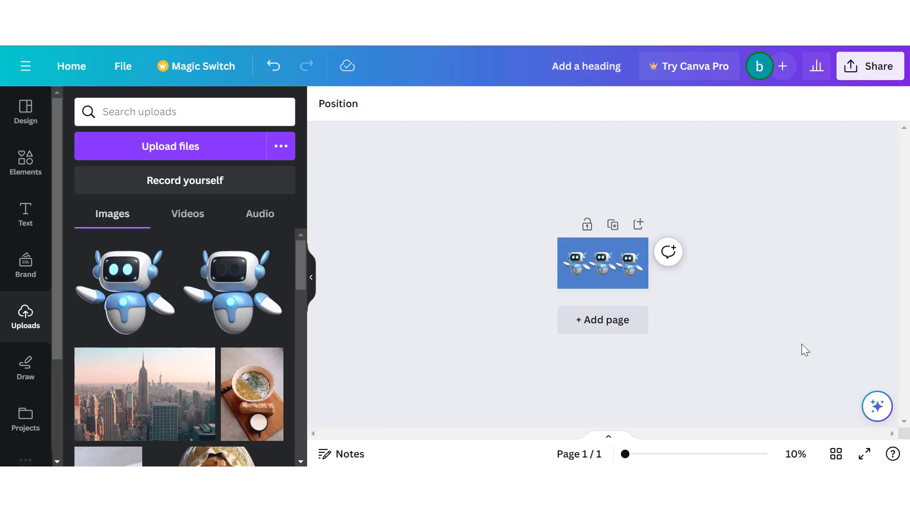
scroll(802, 344, "up", 5)
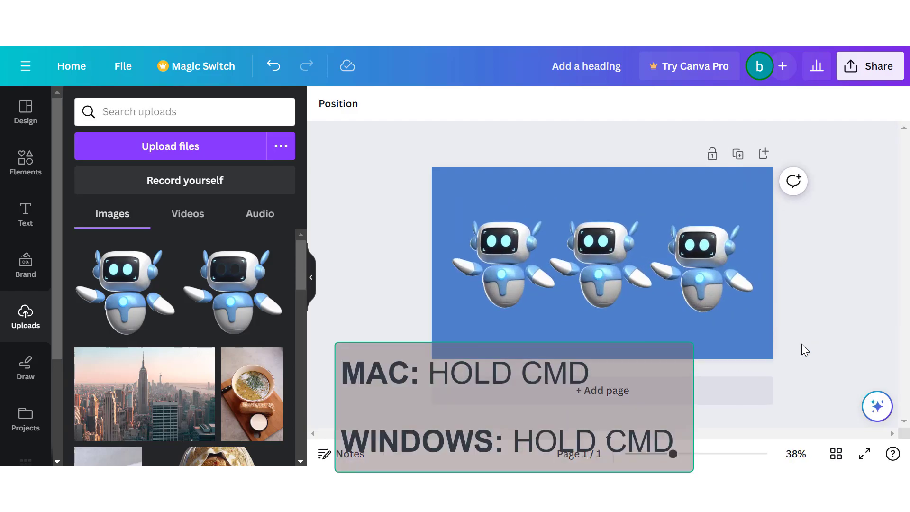
scroll(801, 344, "up", 3)
scroll(802, 345, "down", 2)
scroll(802, 344, "up", 1)
scroll(802, 345, "down", 3)
scroll(802, 345, "up", 2)
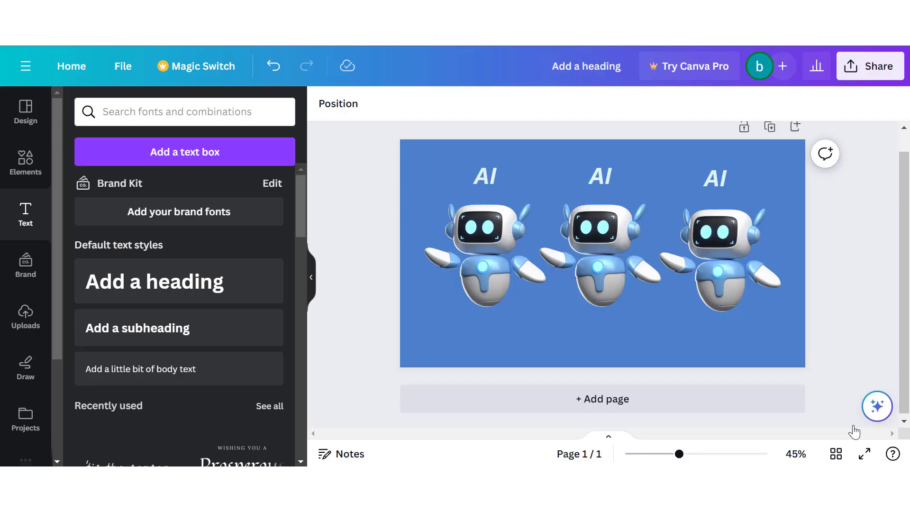
Step: Select the robots together with their AI labels and combine them into one group
left_click(496, 274)
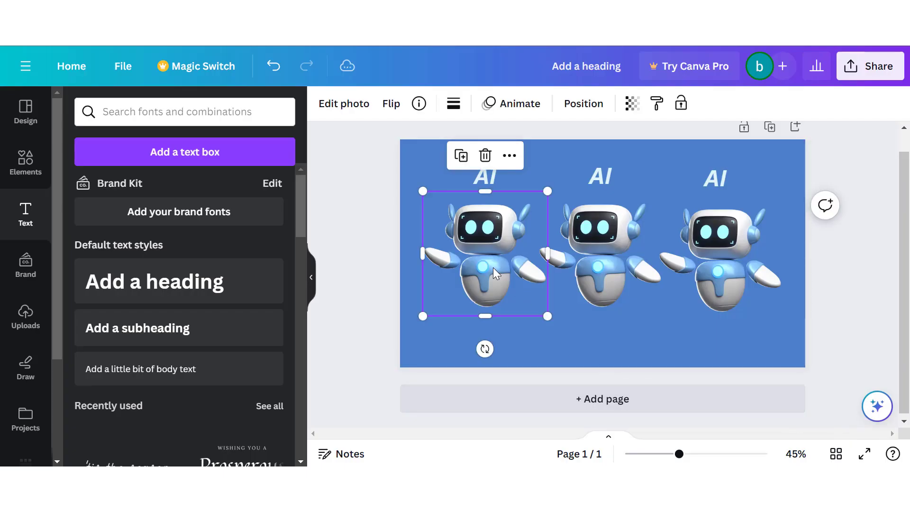
left_click(599, 275, "shift")
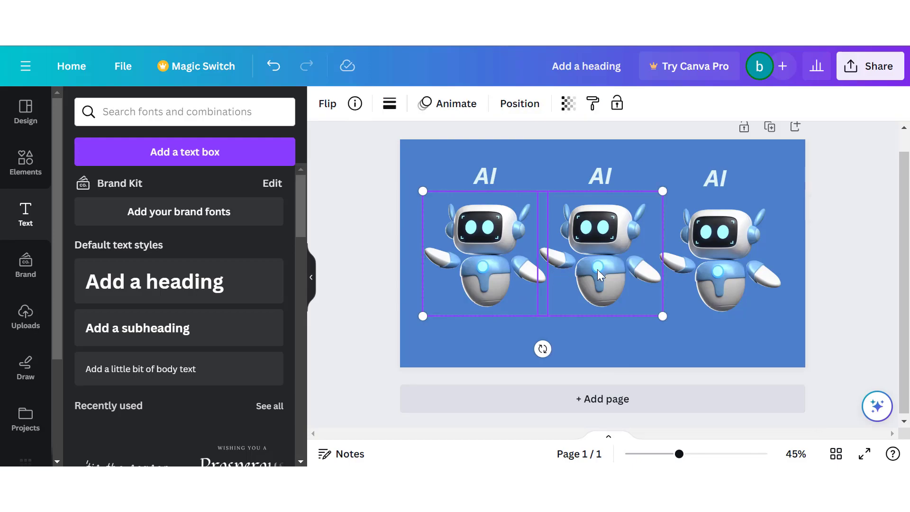
left_click(599, 183, "shift")
left_click(717, 243, "shift")
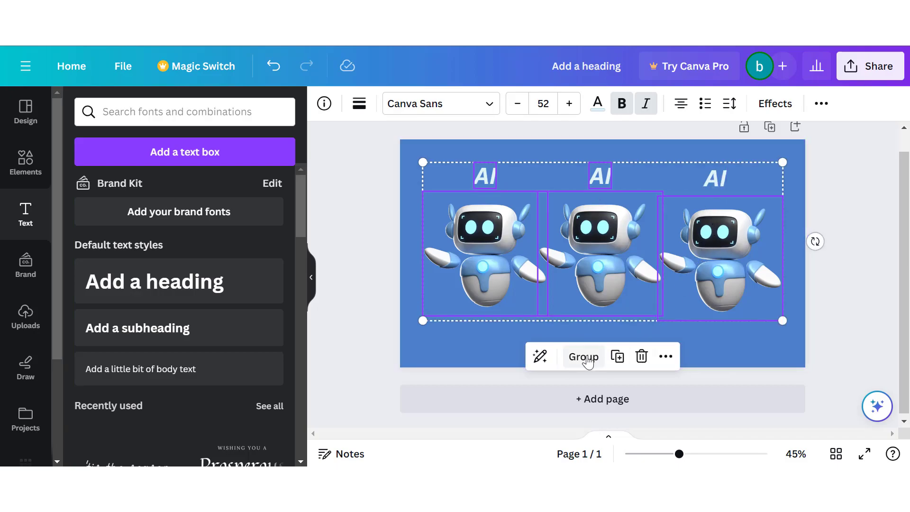
left_click(584, 357)
mouse_move(610, 260)
left_mouse_down()
mouse_move(579, 308)
mouse_move(593, 264)
mouse_move(585, 311)
mouse_move(594, 280)
mouse_move(614, 261)
left_mouse_up()
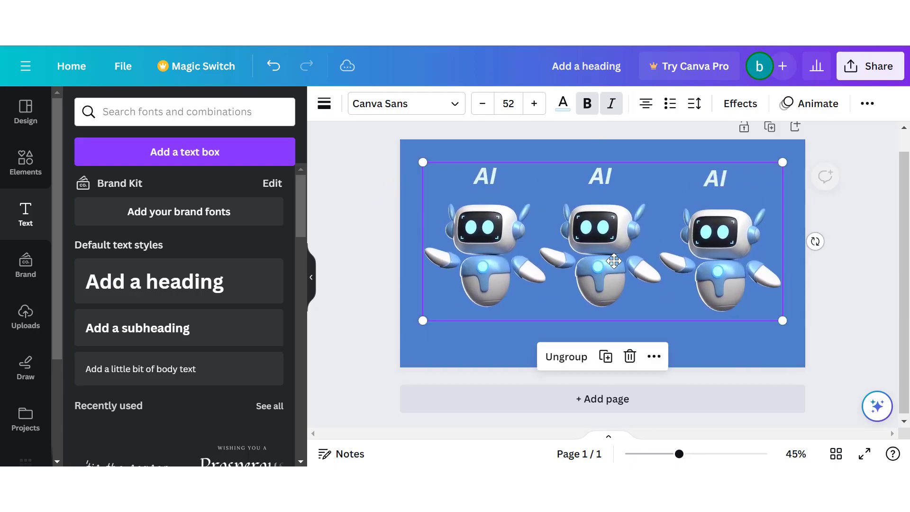
Step: Ungroup the robots and AI labels, group them again, and move the group slightly down the page
key("ctrl+shift+g")
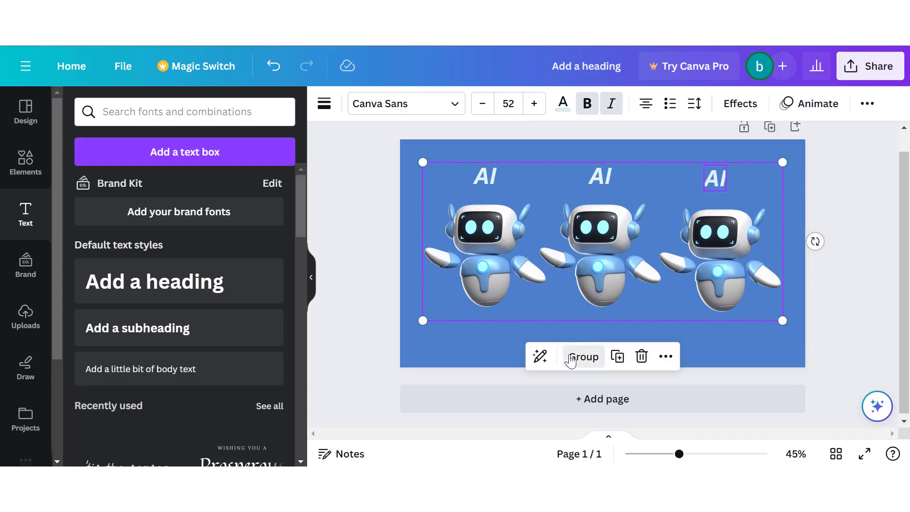
left_click(583, 357)
mouse_move(701, 273)
left_mouse_down()
mouse_move(690, 312)
mouse_move(689, 251)
mouse_move(702, 279)
left_mouse_up()
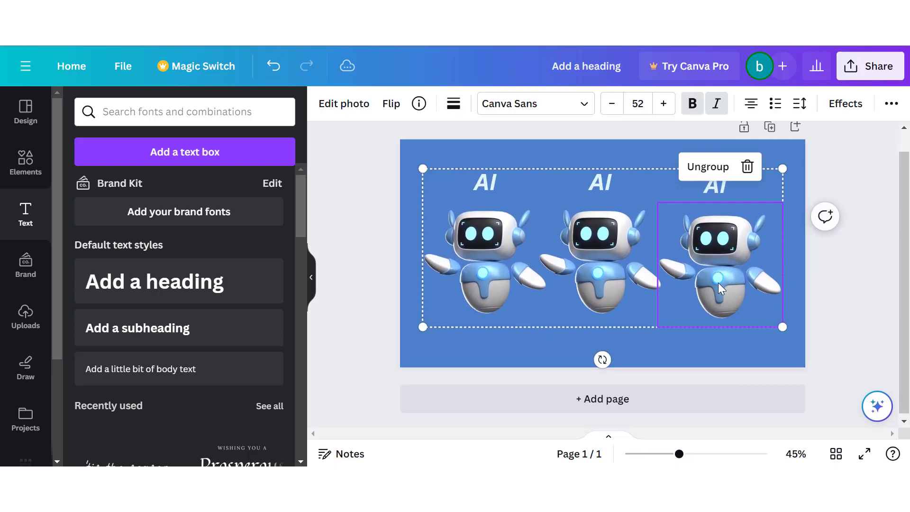
Step: Reselect the group of robots and AI labels and ungroup it
left_click(706, 375)
left_click(710, 258)
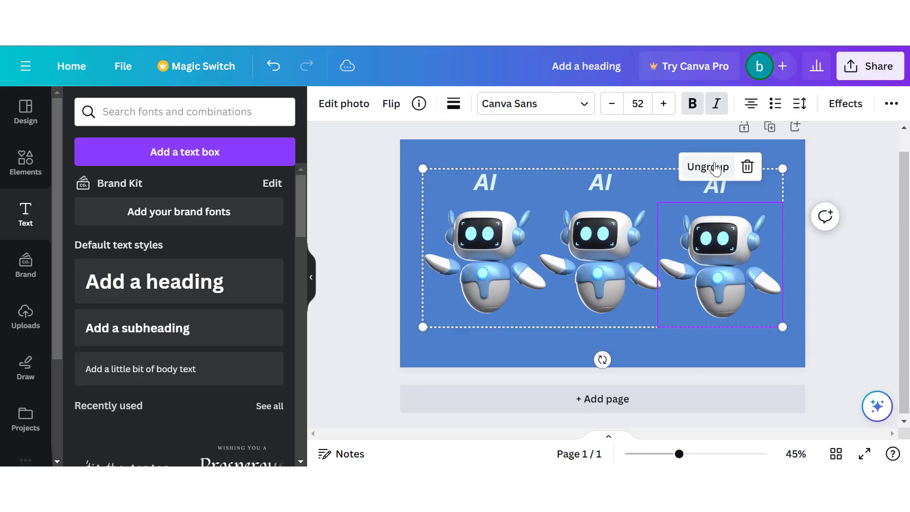
left_click(716, 168)
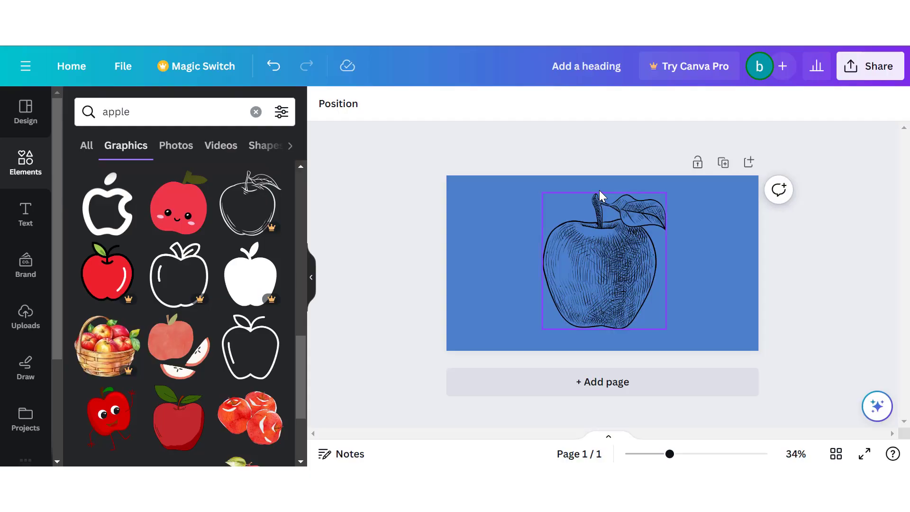
Step: Crop the apple sketch freeform to its right half and apply the crop
left_click(602, 279)
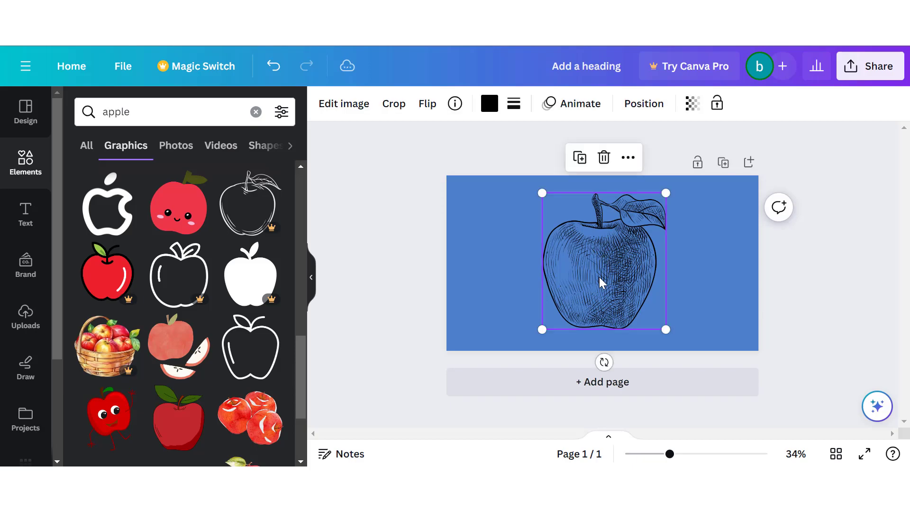
left_click(397, 104)
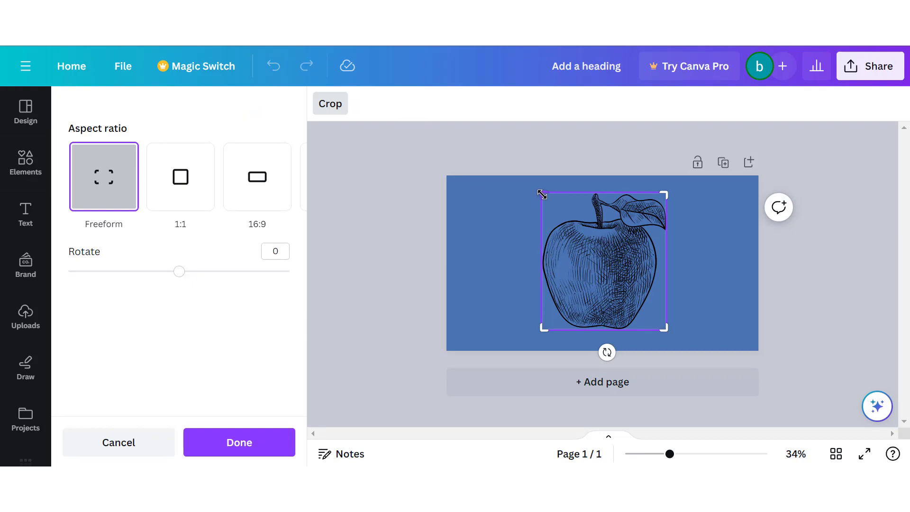
left_click_drag(548, 193, 600, 193)
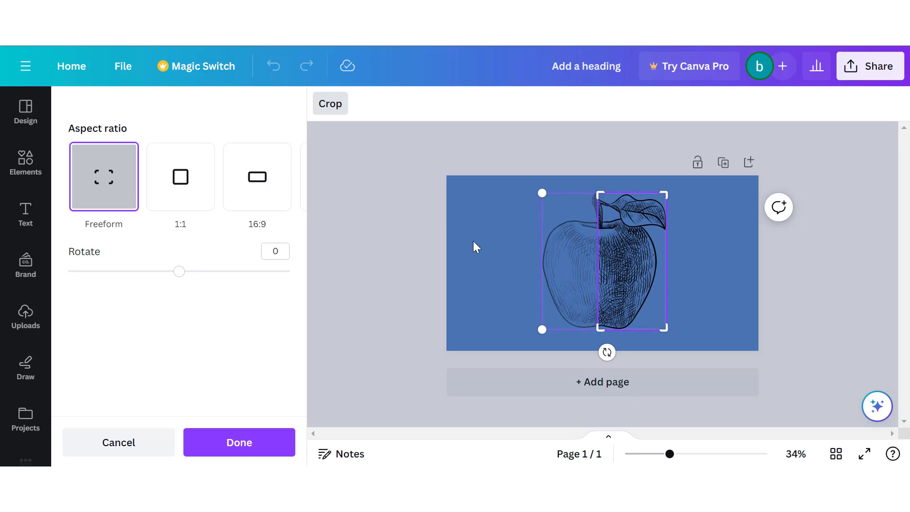
left_click(469, 243)
Step: Reopen the apple's crop and widen it to the left so the whole stem is included
left_click(560, 257)
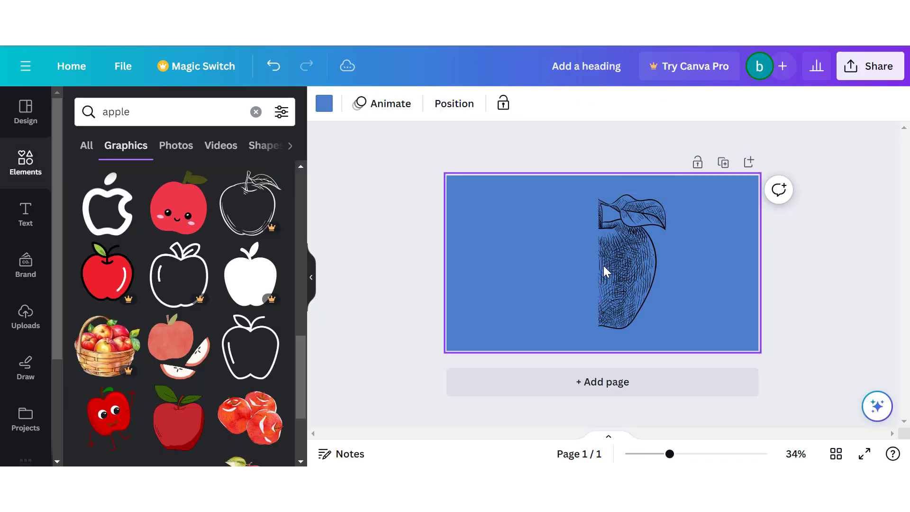
left_click(621, 266)
left_click(394, 103)
left_click(394, 105)
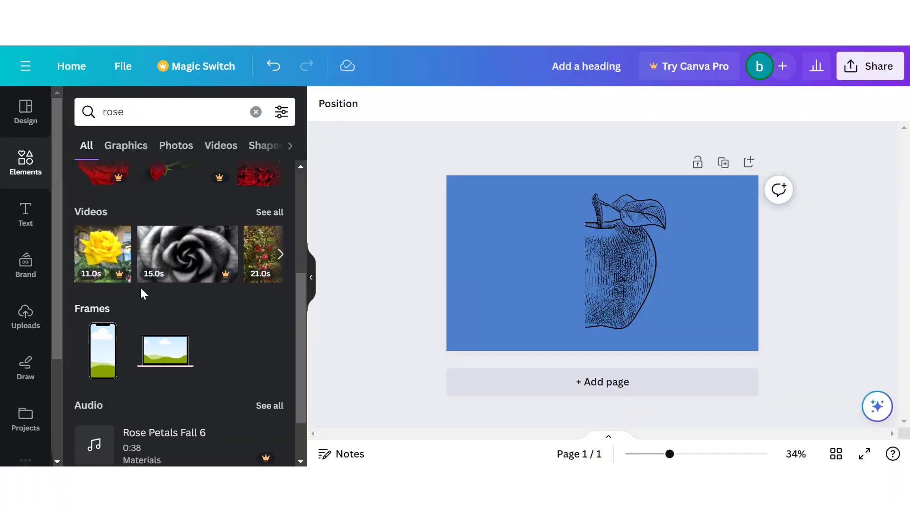
Step: Filter the "rose" element search by the red color
left_click(208, 114)
left_click(281, 111)
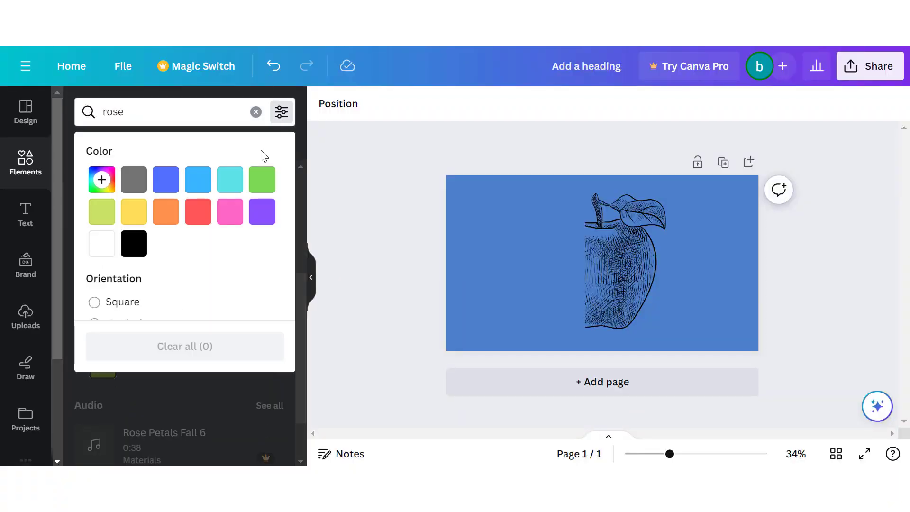
left_click(189, 219)
left_click(161, 112)
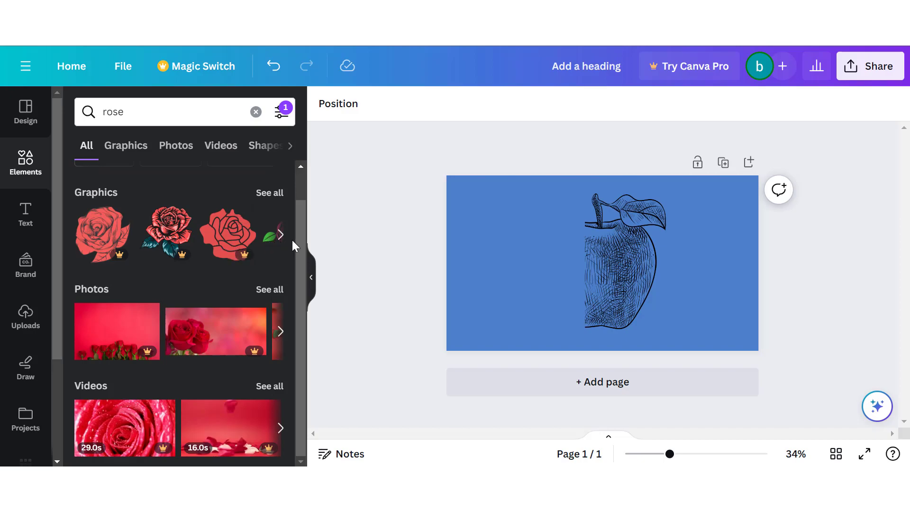
Step: Show all red rose graphics and browse through them
scroll(303, 233, "up", 1)
scroll(303, 220, "down", 1)
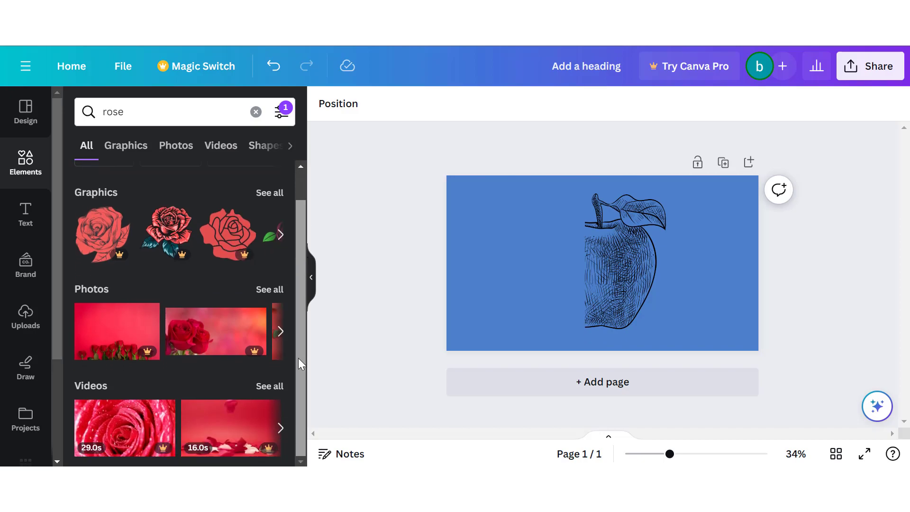
left_click(271, 199)
scroll(188, 340, "down", 5)
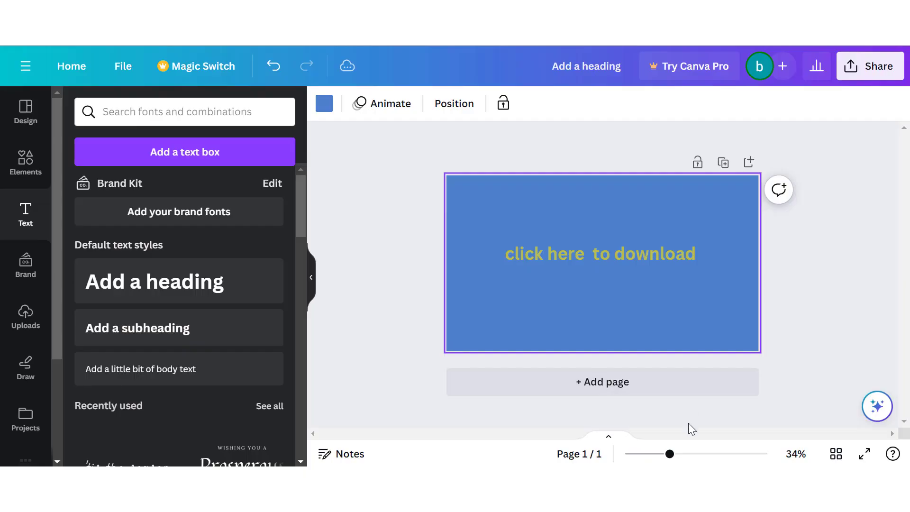
left_click(604, 250)
left_click(593, 251)
left_click_drag(588, 251, 511, 255)
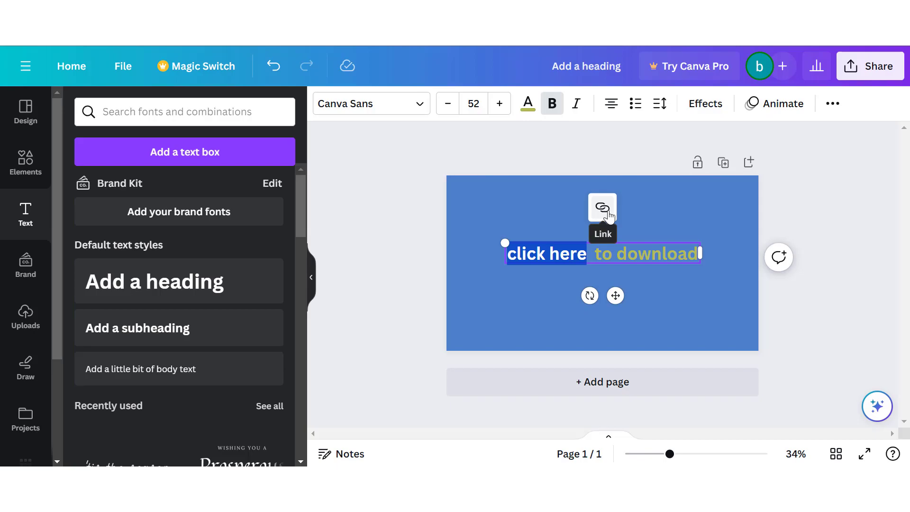
left_click(608, 212)
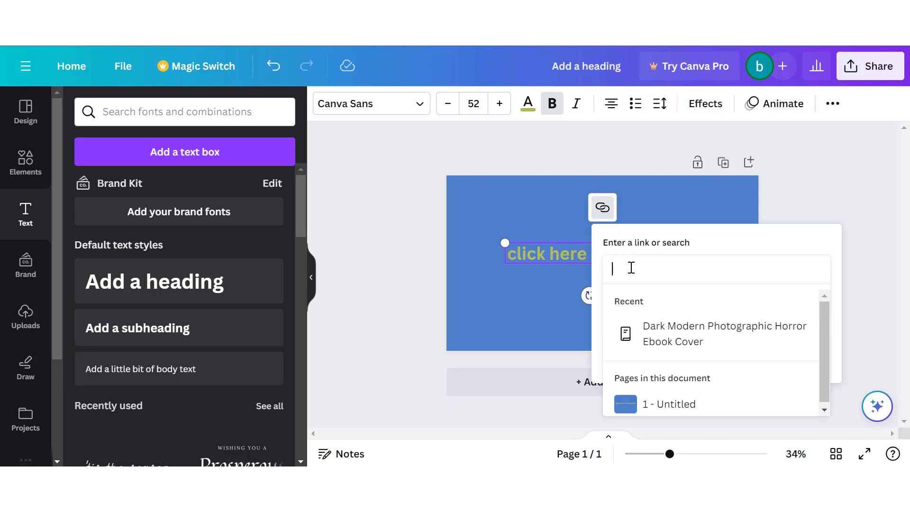
type("www.google.com")
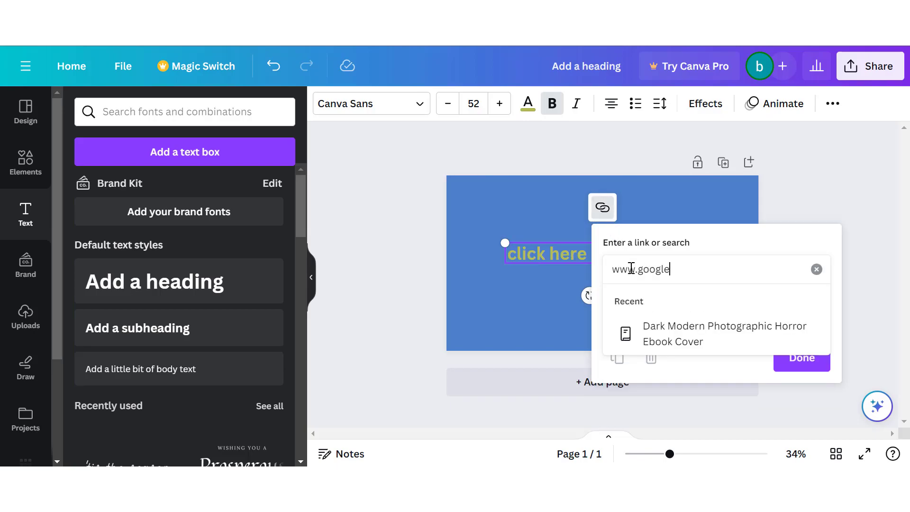
key("Return")
left_click(843, 315)
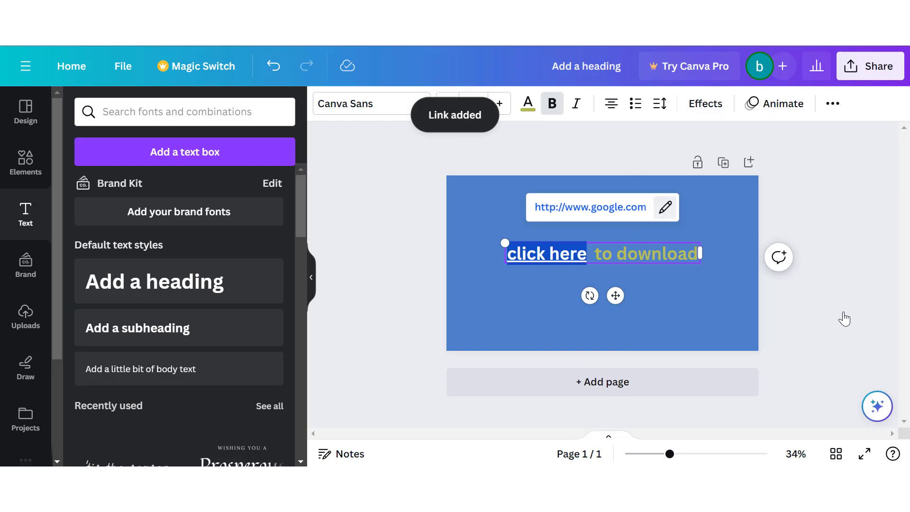
Step: Reselect the "click here to download" text and open its attached link to test it
left_click(522, 300)
left_click(533, 255)
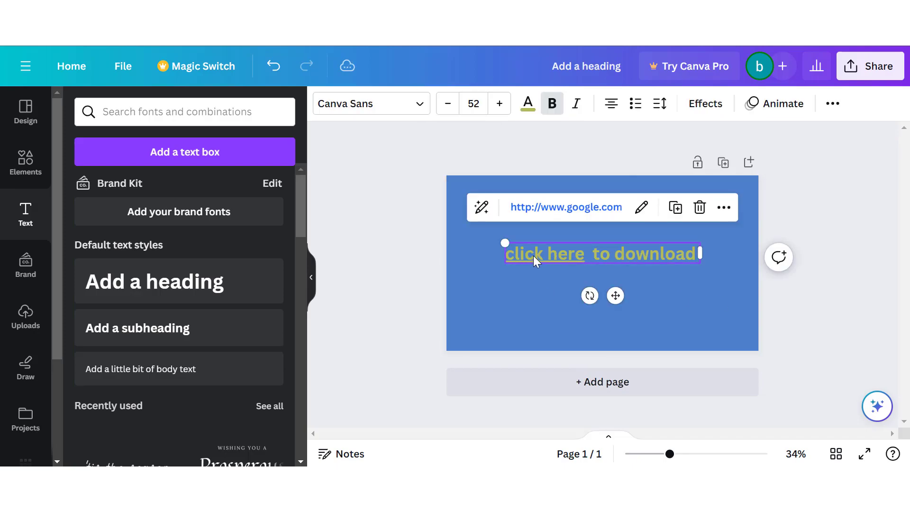
left_click(570, 208)
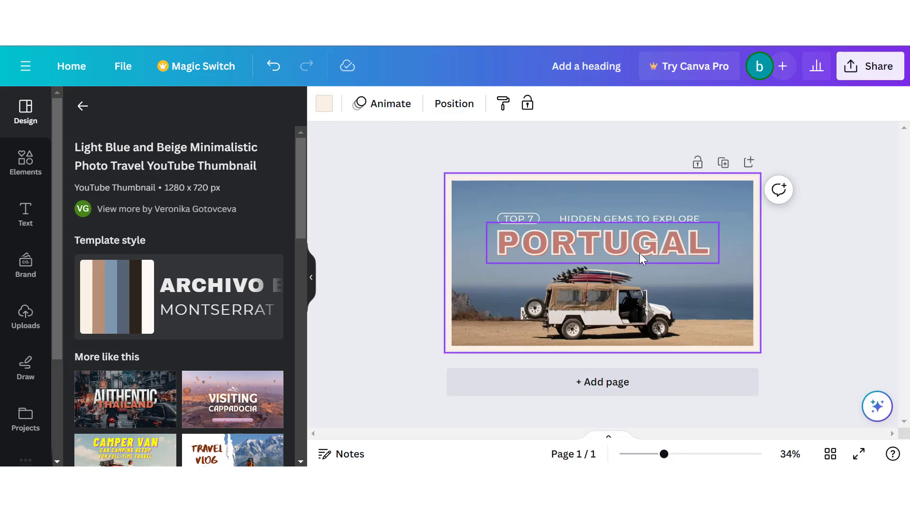
Step: Save the Portugal travel thumbnail design to the "working area" folder through the sharing options
left_click(862, 74)
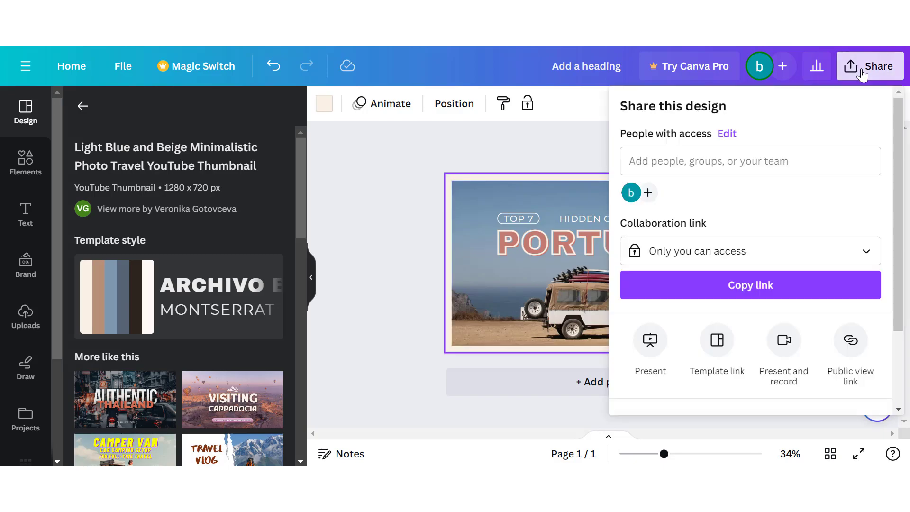
scroll(744, 332, "down", 3)
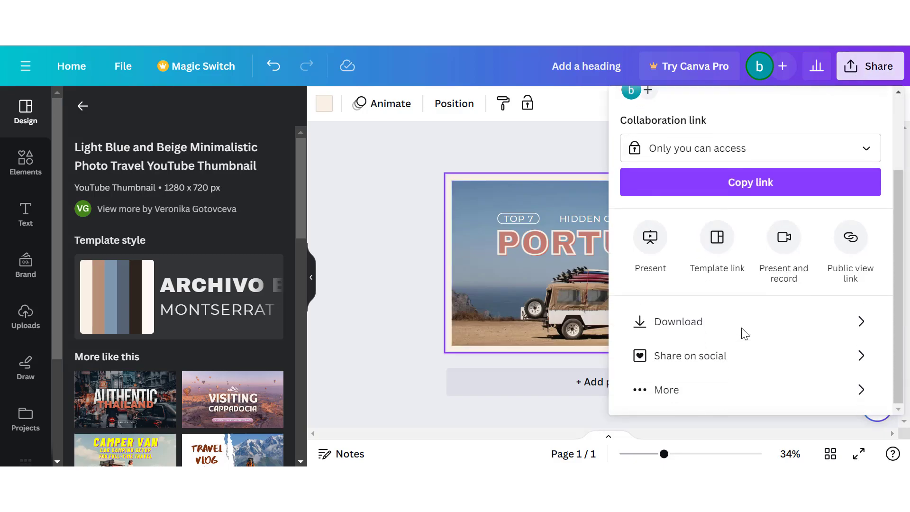
left_click(744, 395)
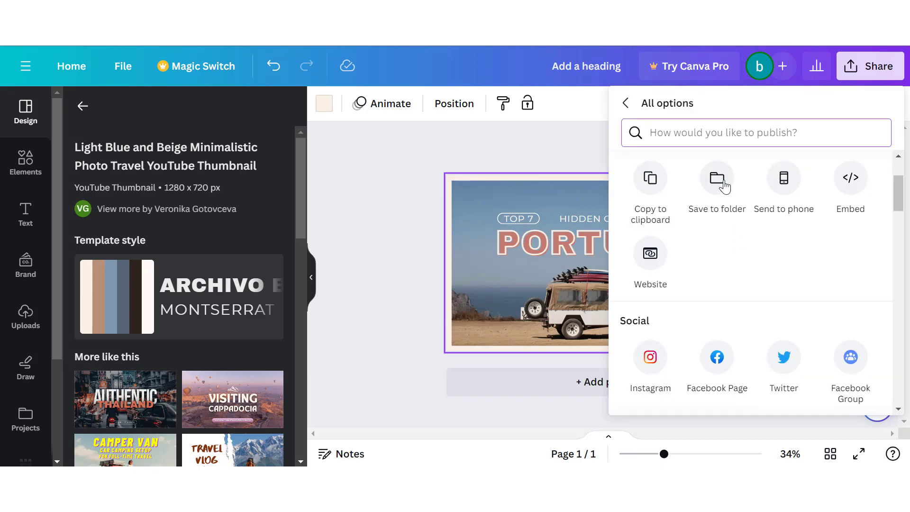
left_click(723, 182)
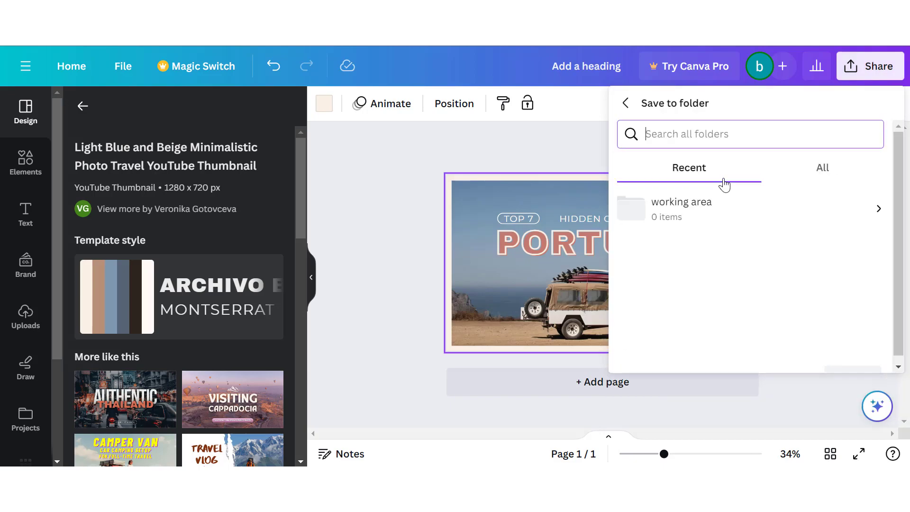
left_click(715, 214)
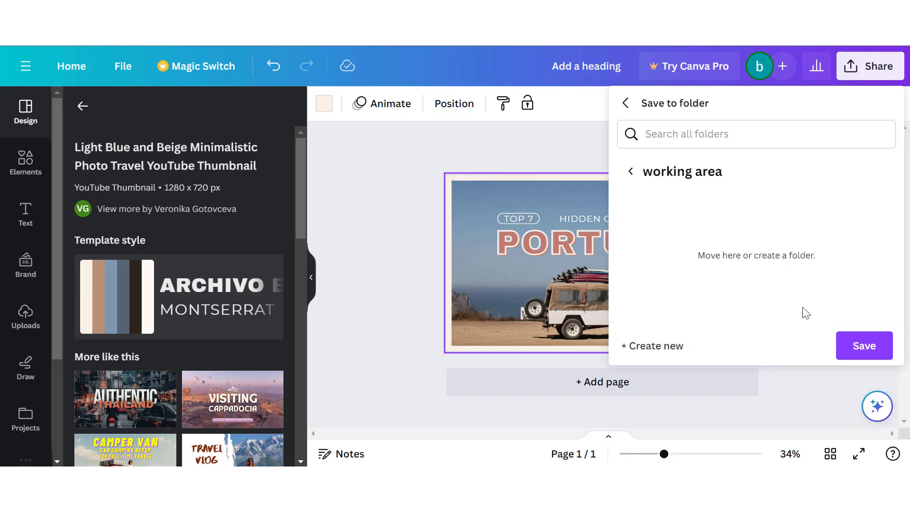
left_click(852, 343)
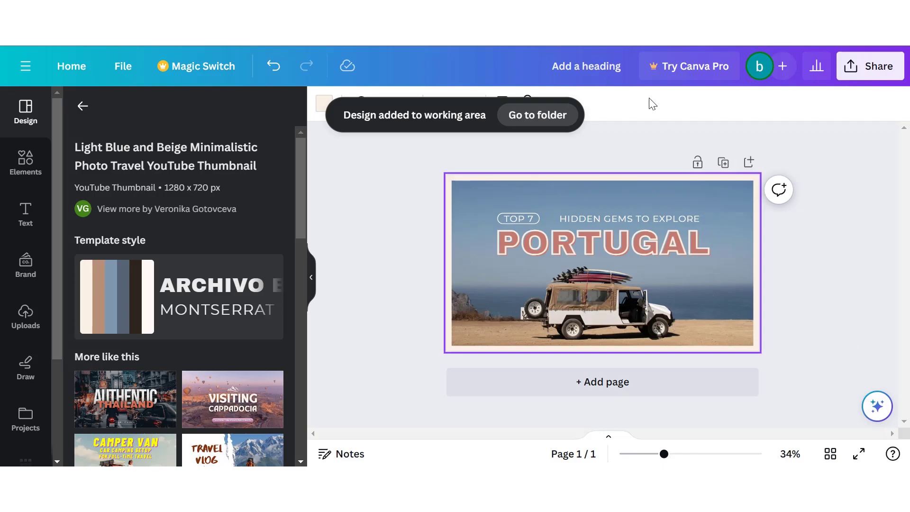
Step: Open the "working area" folder in the projects and look at the design saved in it
left_click(396, 28)
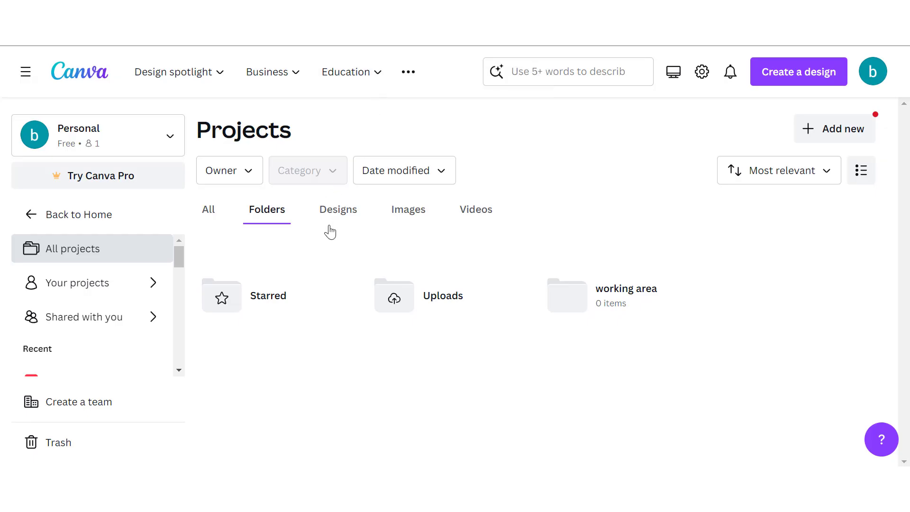
left_click(596, 300)
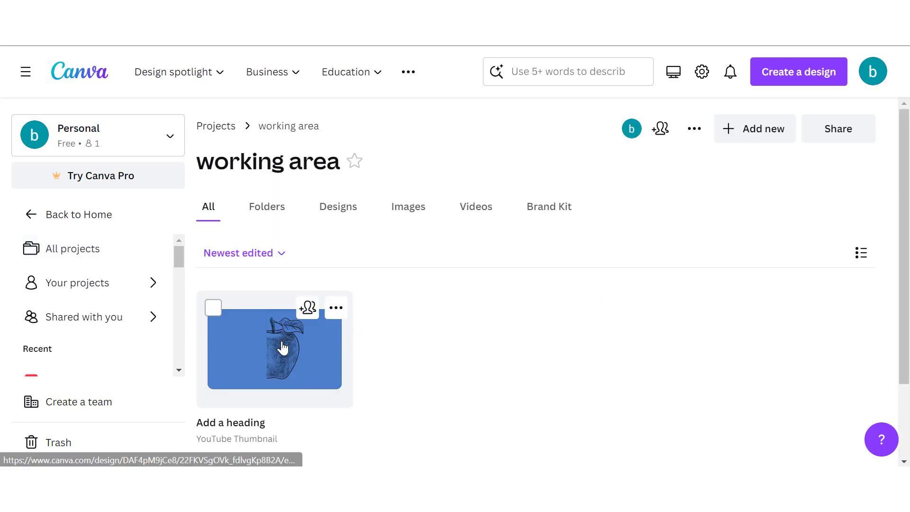
scroll(372, 380, "down", 2)
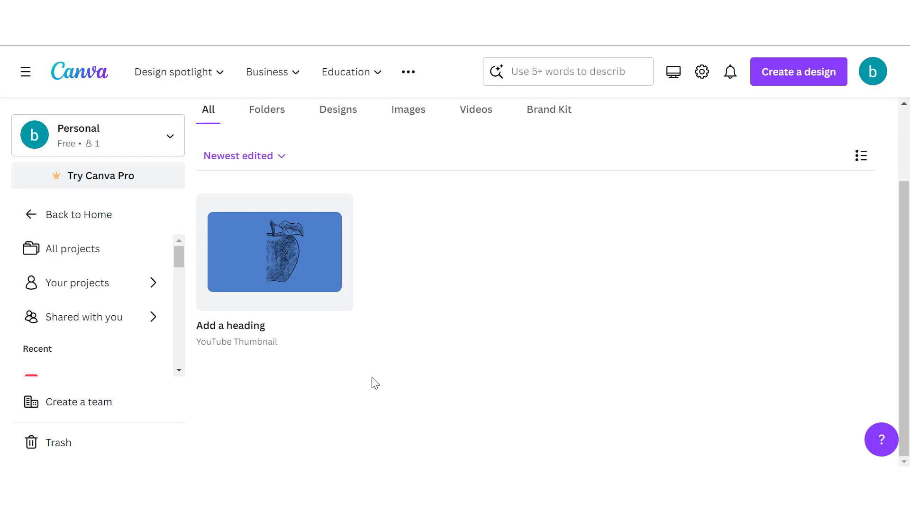
scroll(309, 314, "up", 1)
left_click(300, 294)
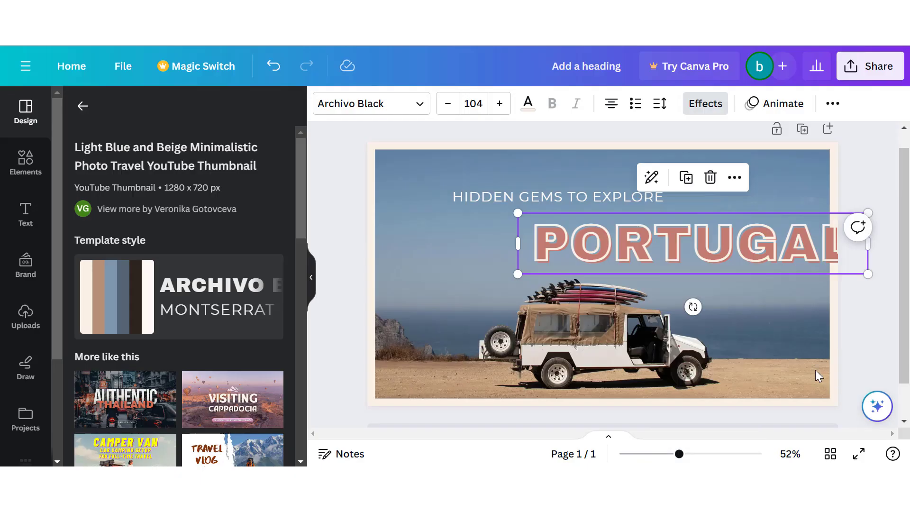
Step: Move the PORTUGAL title slightly lower and left-align its text within the text box
left_click_drag(765, 262, 727, 261)
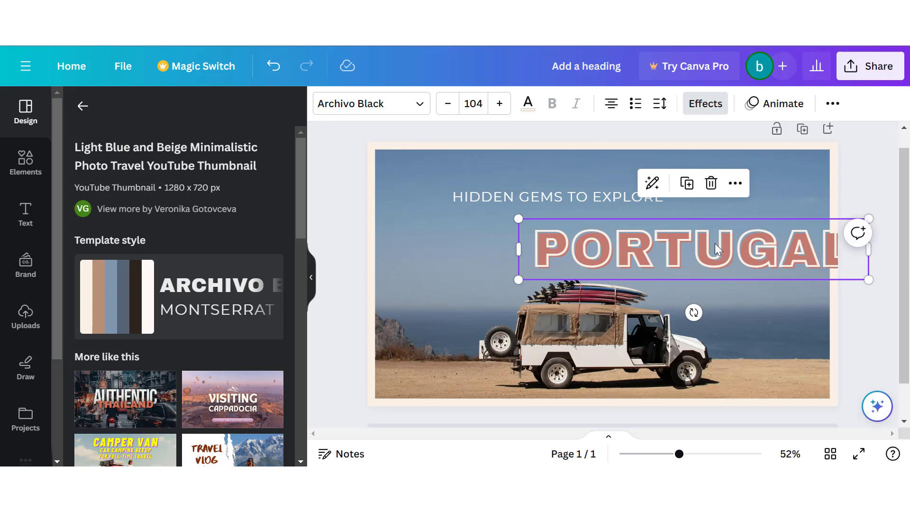
double_click(717, 248)
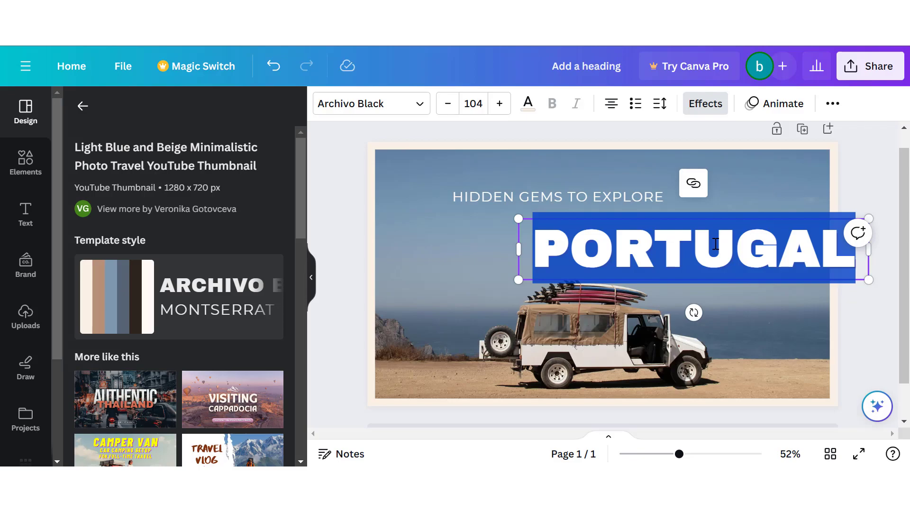
key("ctrl+shift+l")
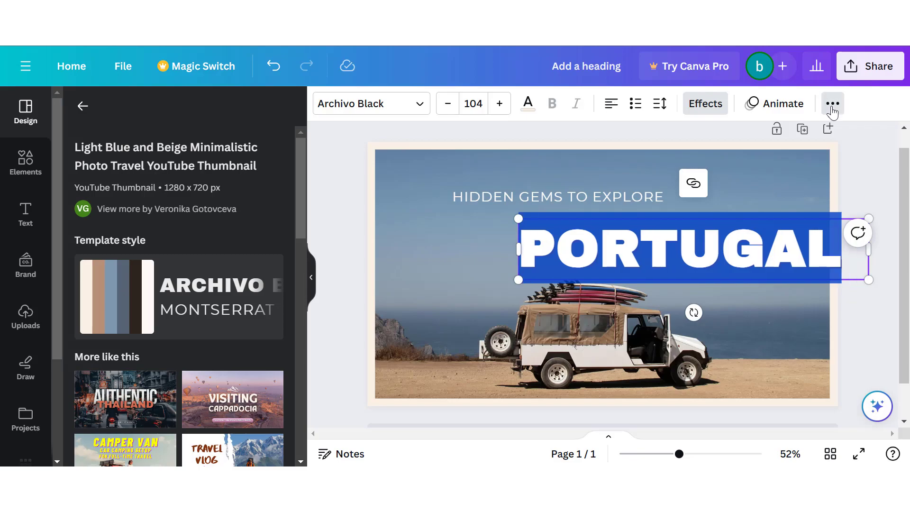
Step: Align the PORTUGAL title to the middle and center of the page, and deselect it
left_click(833, 104)
left_click(728, 139)
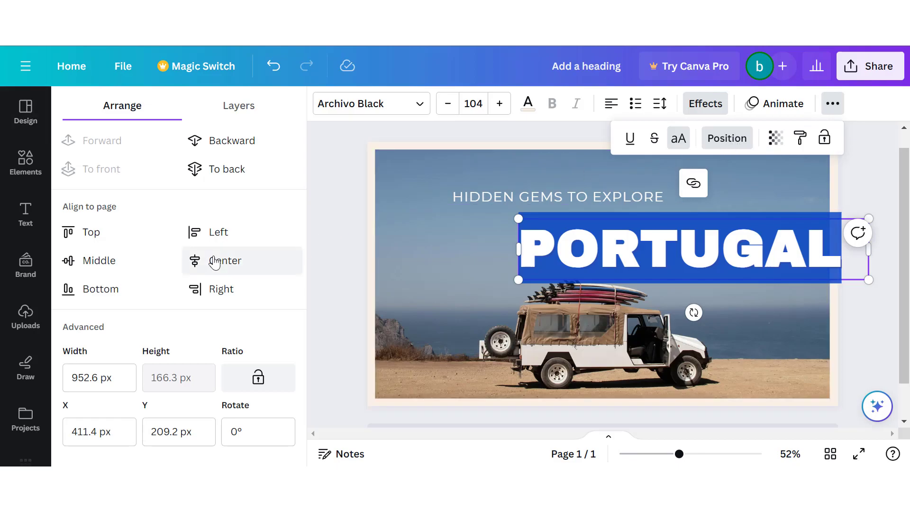
left_click(113, 268)
left_click(213, 261)
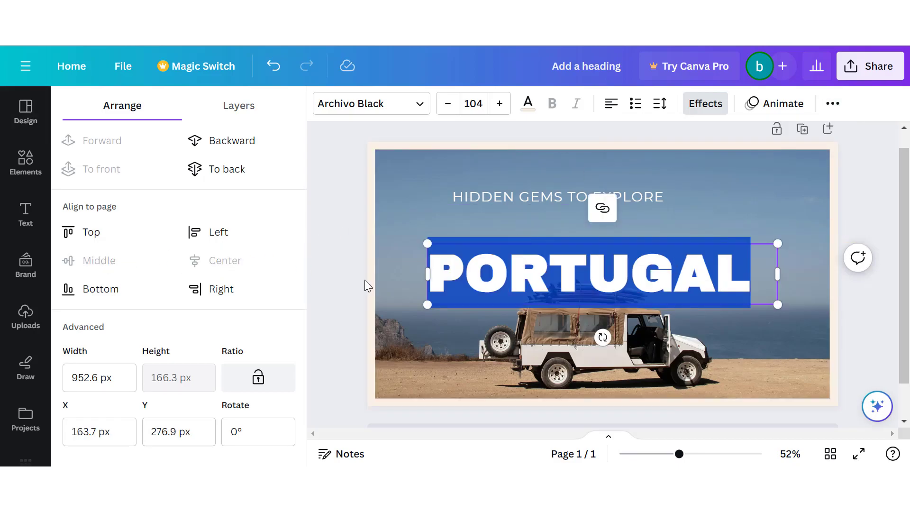
left_click(444, 340)
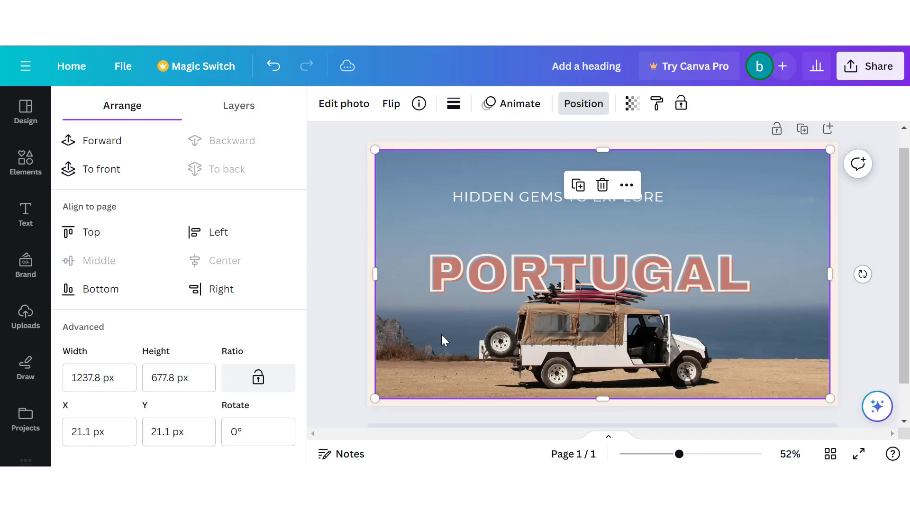
left_click(443, 340)
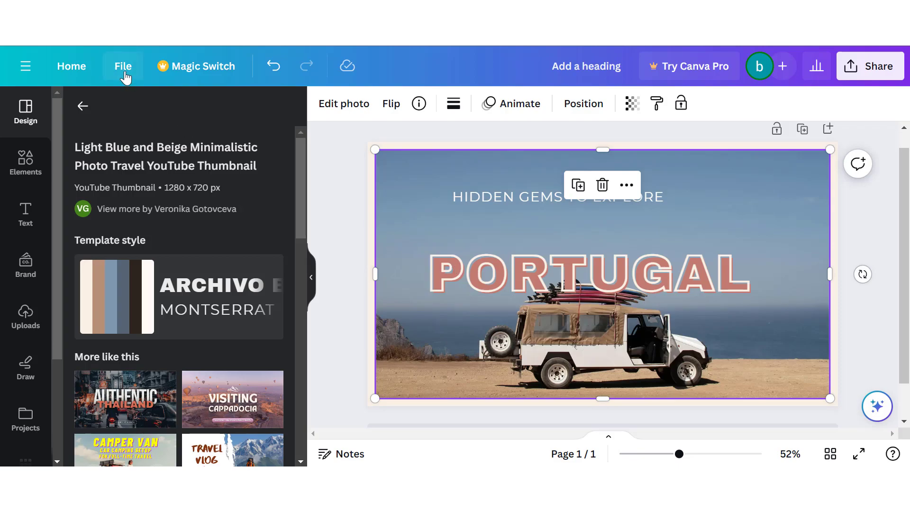
Step: Show the rulers and place a vertical guide about 100 px in from the page's left edge
left_click(124, 76)
mouse_move(187, 202)
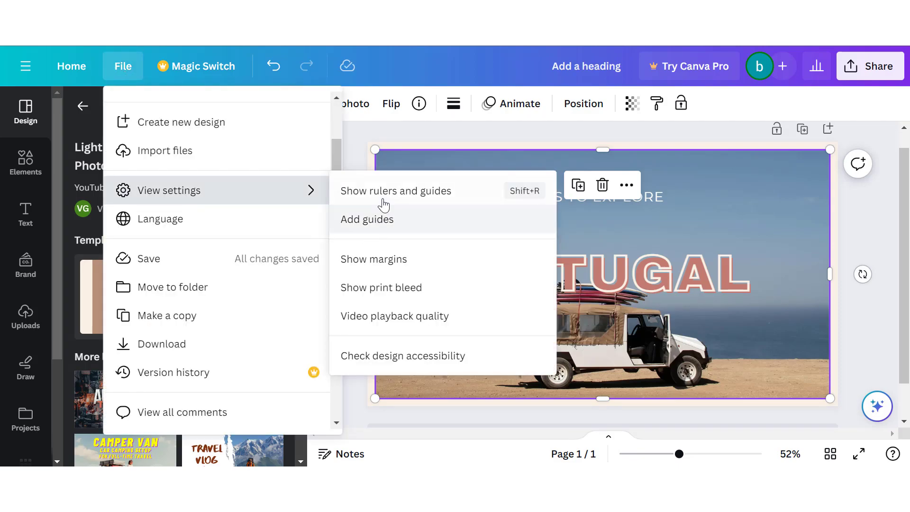
left_click(386, 194)
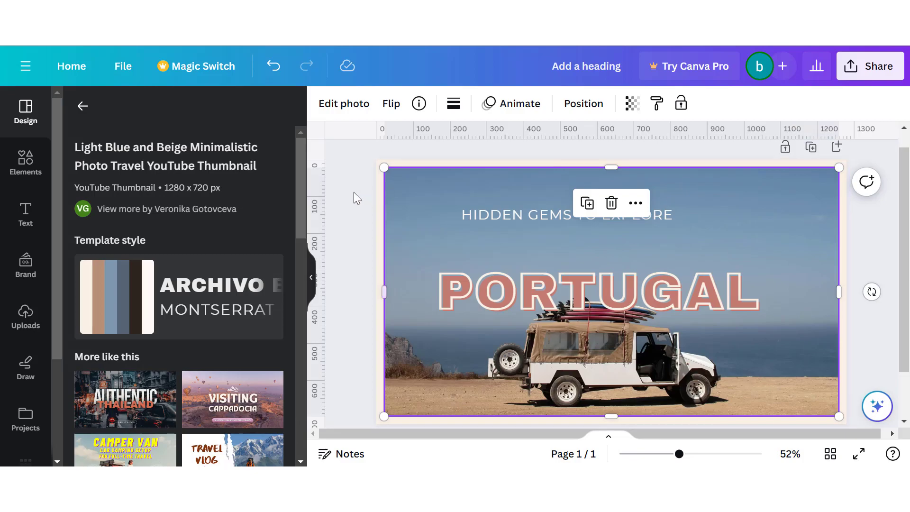
left_click_drag(324, 203, 413, 208)
Step: Align the PORTUGAL title and the "Add a heading" text to the vertical guide, with the heading above the title
left_click(576, 295)
left_click_drag(576, 295, 553, 284)
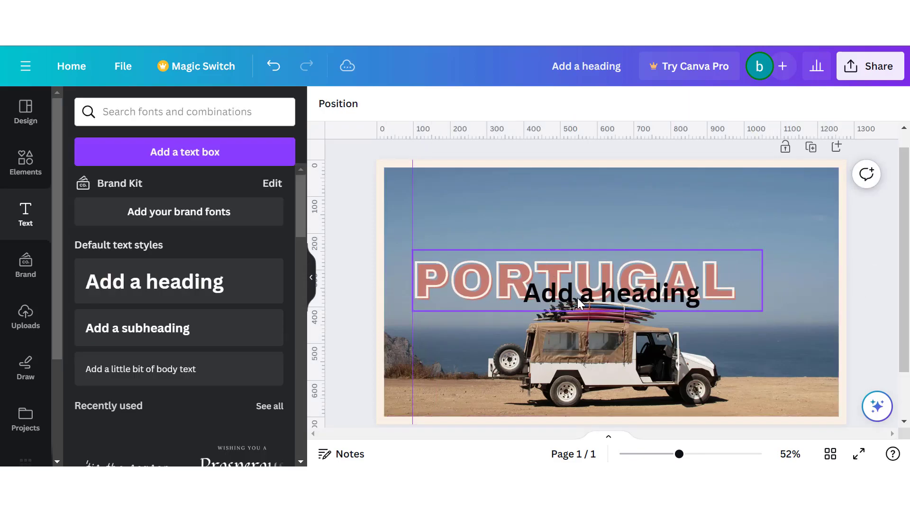
left_click_drag(580, 303, 447, 205)
left_click(455, 281)
left_click(459, 317)
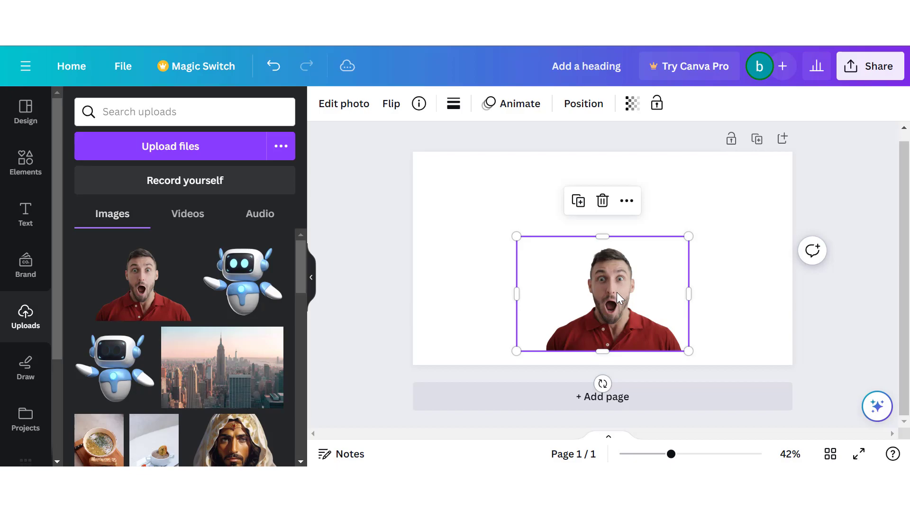
Step: Duplicate the cut-out photo of the man and place the copy to the left of the original
key("ctrl+d")
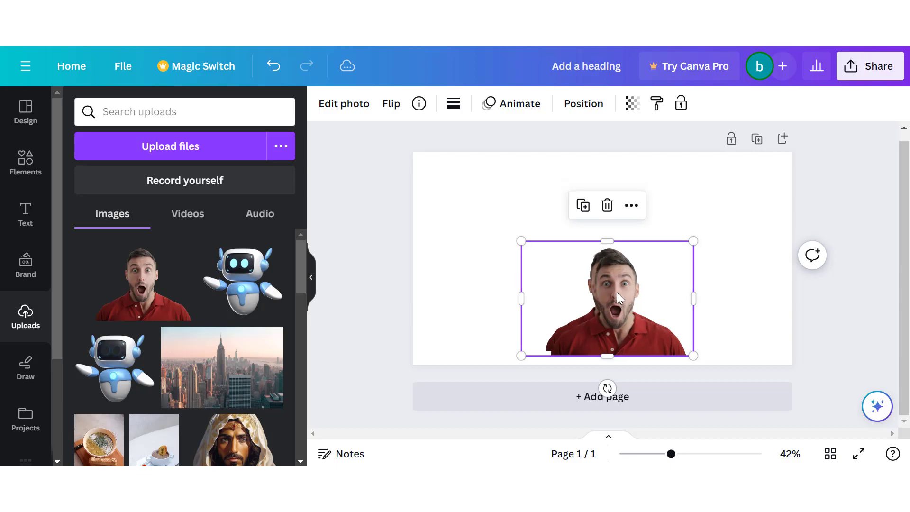
left_click_drag(618, 295, 588, 287)
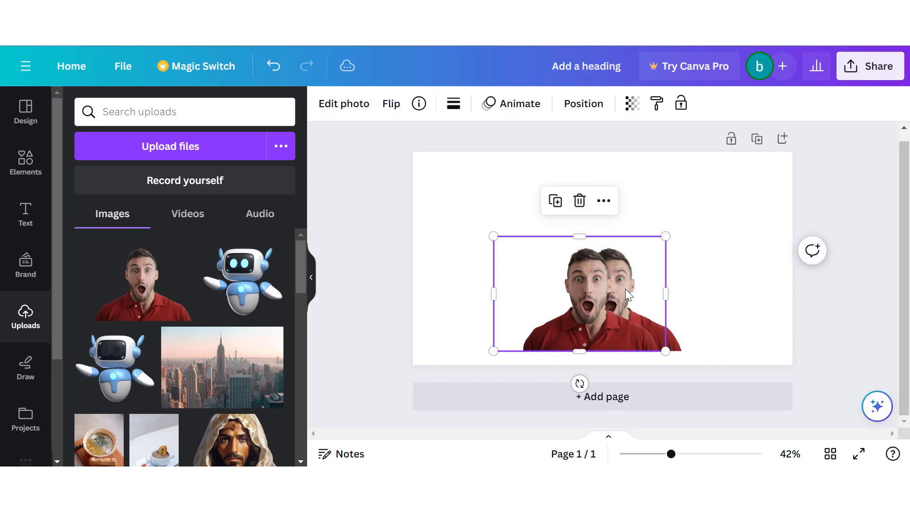
Step: Apply the Cherry duotone effect to the original photo of the man behind the copy
scroll(157, 368, "down", 5)
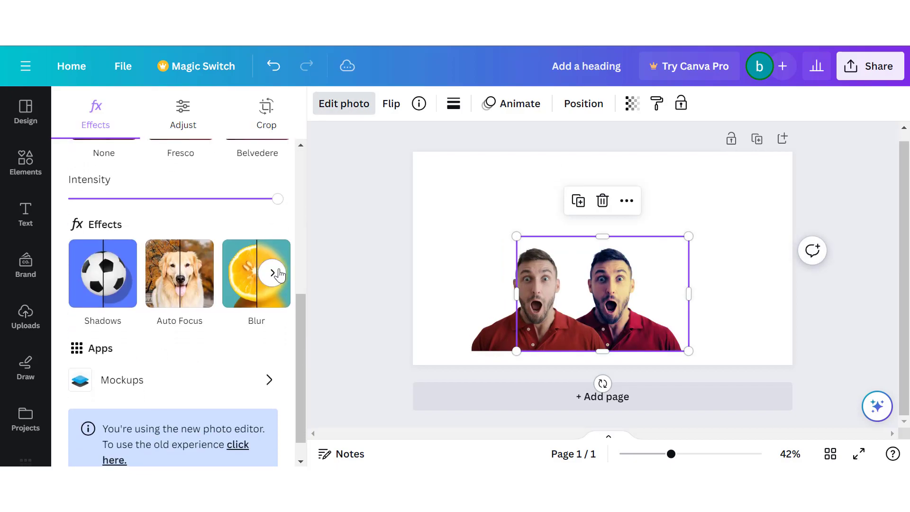
left_click(275, 273)
left_click(250, 282)
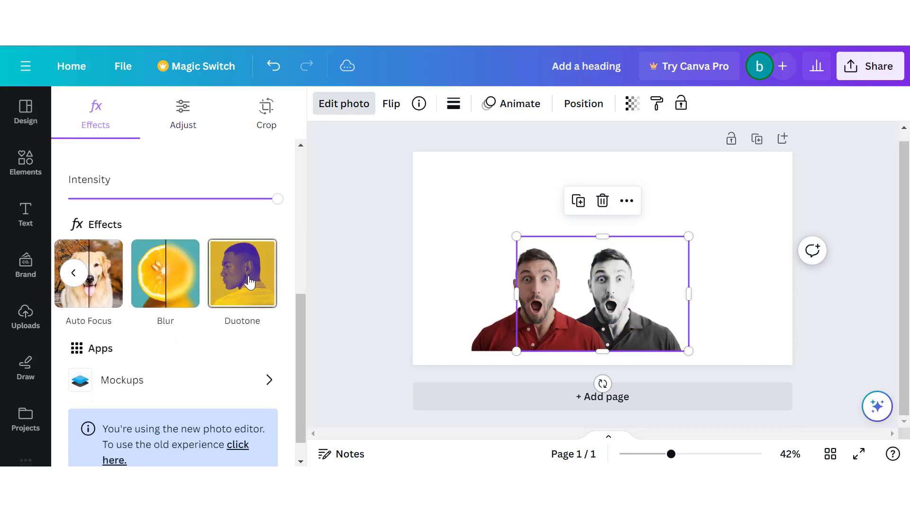
left_click(242, 273)
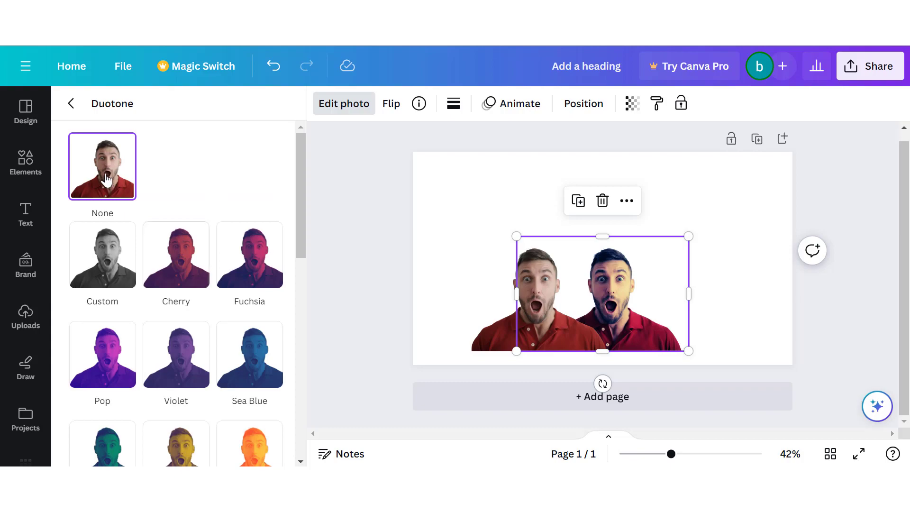
left_click(178, 260)
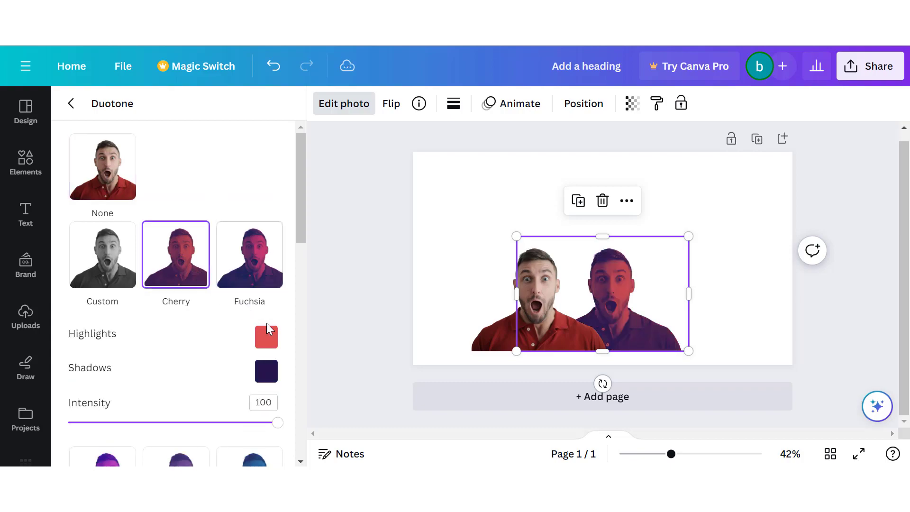
Step: Set both the highlights and the shadows of the Cherry duotone to white, #FFFFFF
left_click(267, 337)
left_click_drag(396, 199, 250, 175)
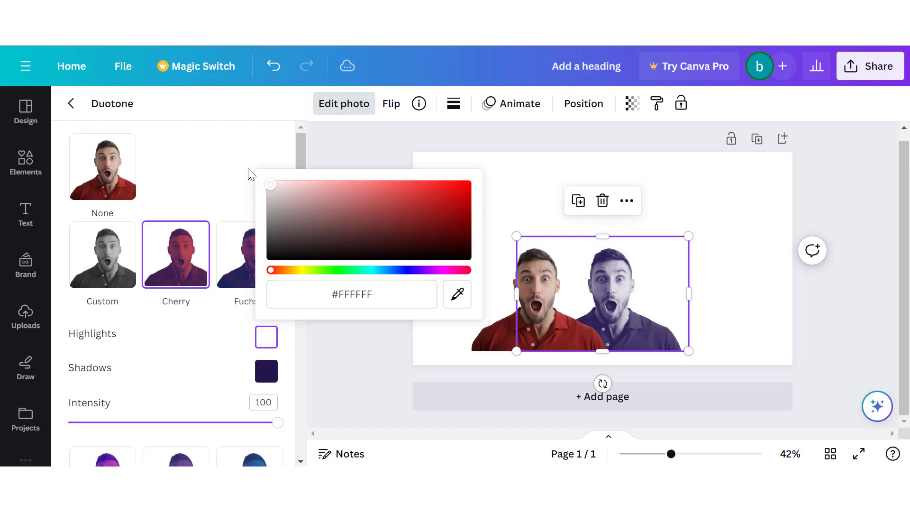
left_click(260, 374)
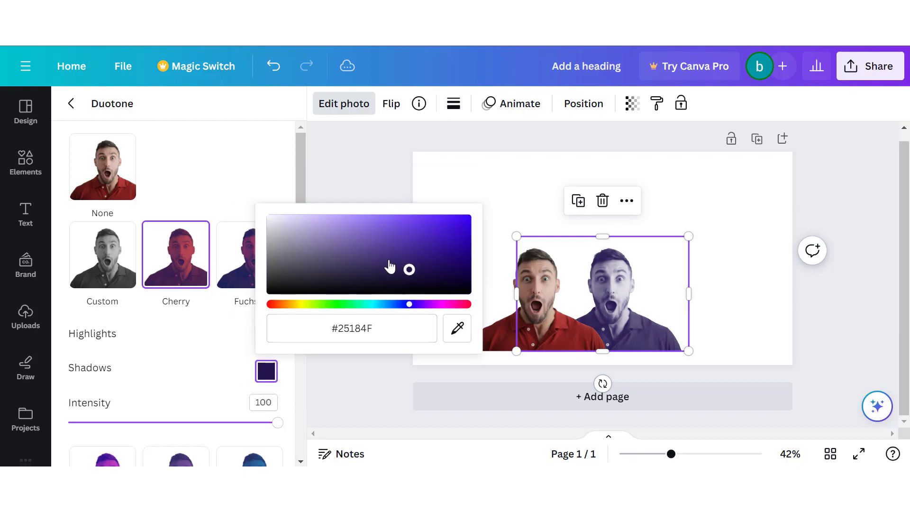
left_click_drag(408, 270, 227, 196)
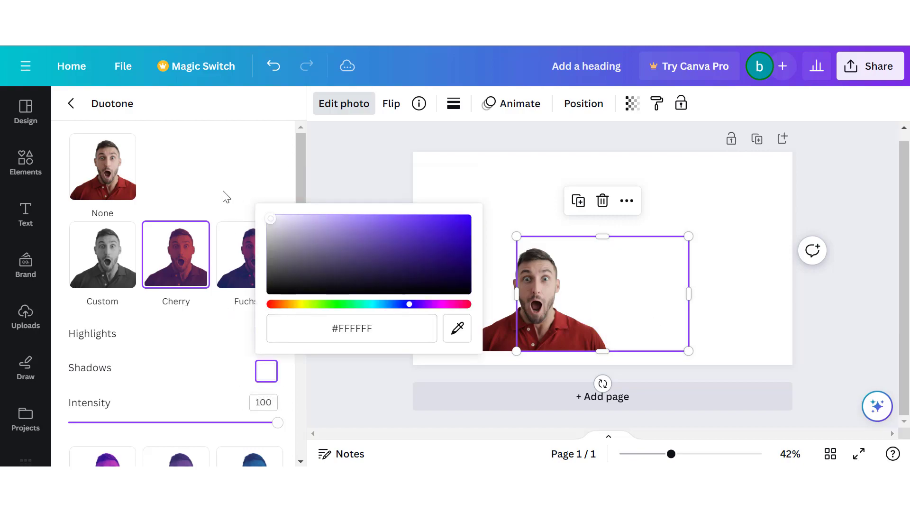
left_click(355, 186)
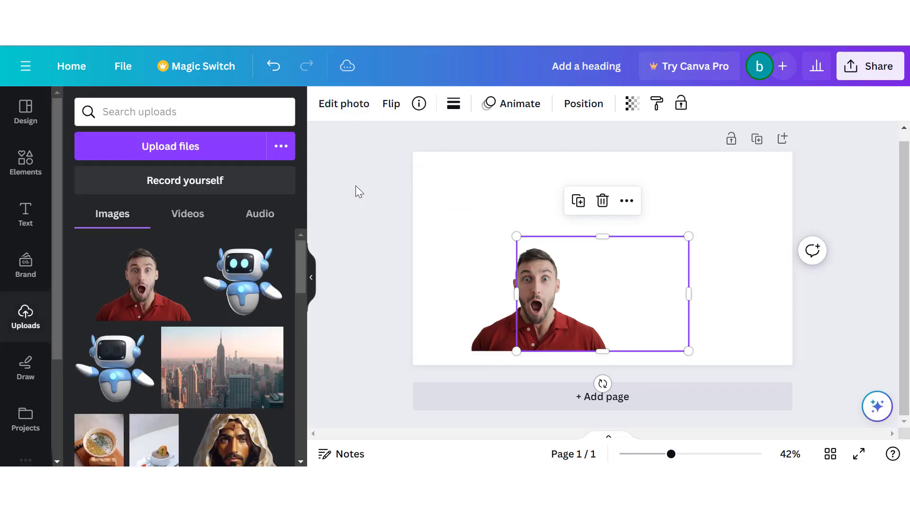
Step: Try the red photo color as the page background and set it to the teal Brand Kit color
left_click(449, 164)
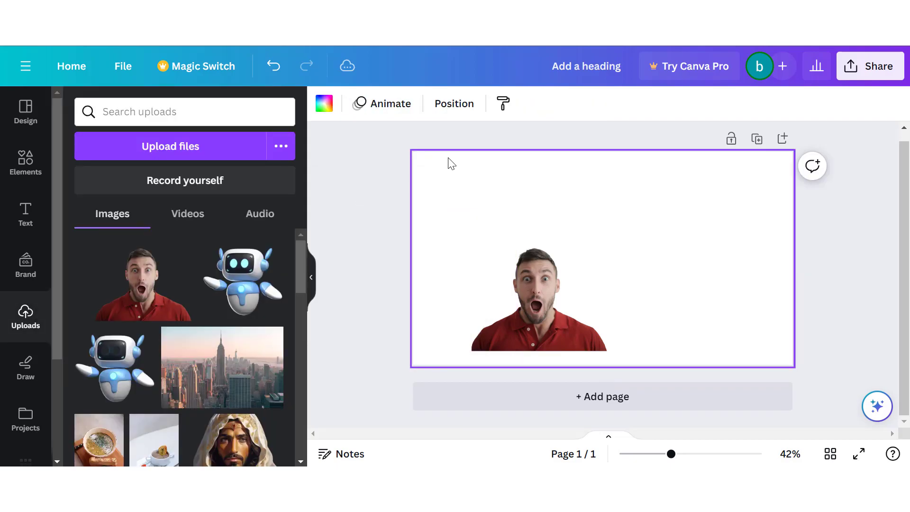
left_click(325, 105)
left_click(154, 385)
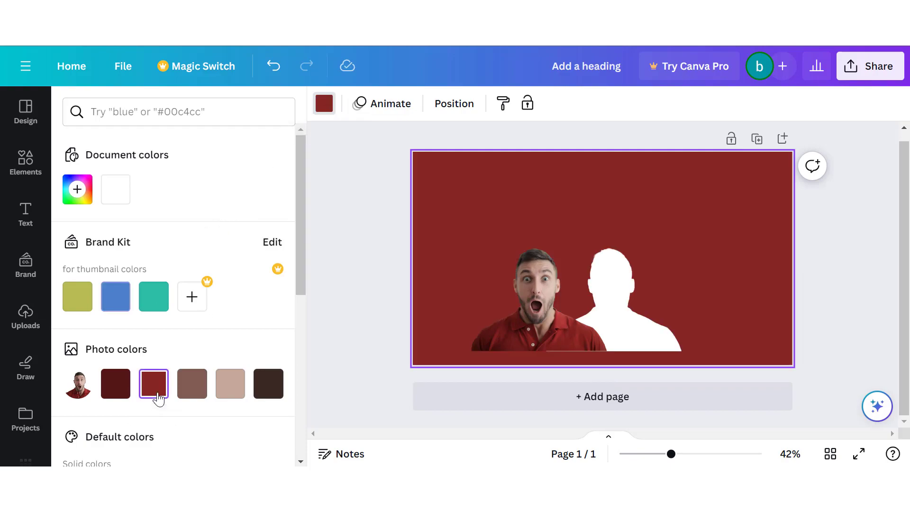
left_click(152, 313)
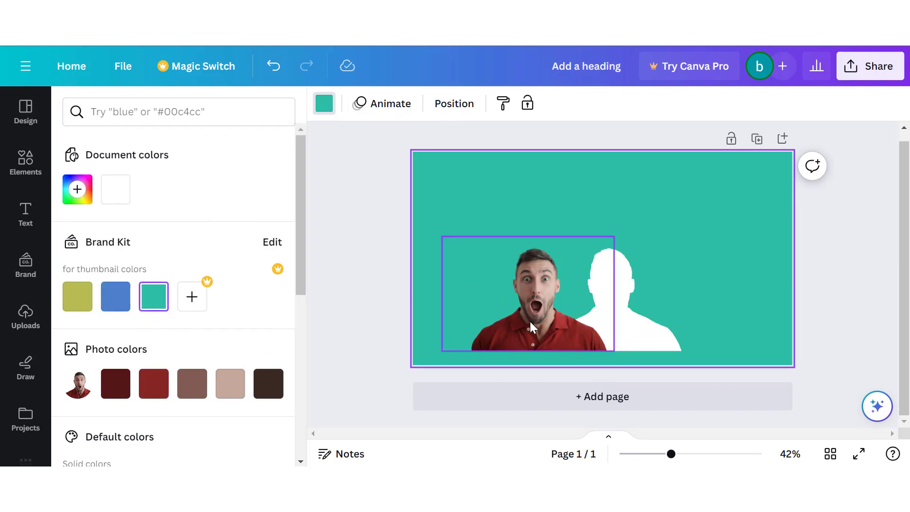
Step: Move the full-color photo of the man directly over his white silhouette
left_click_drag(536, 330, 605, 330)
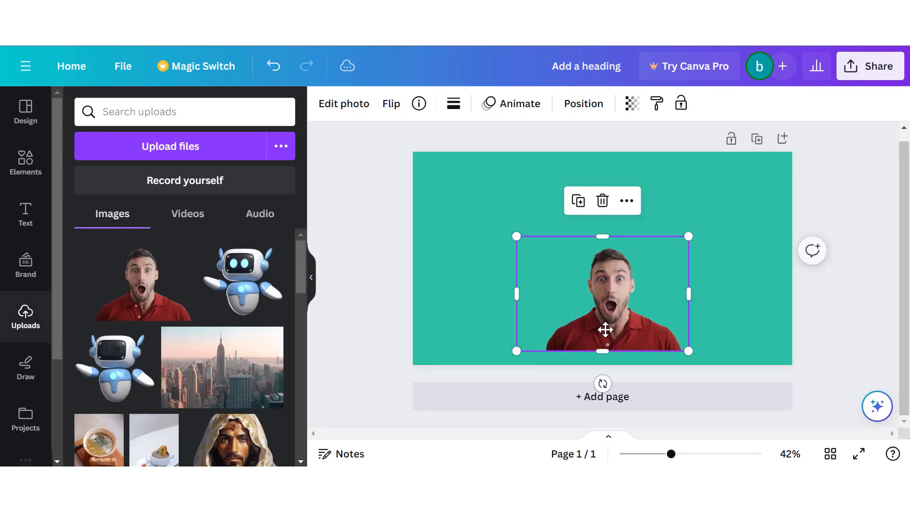
Step: Scale the full-color photo of the man down slightly so the white silhouette shows around him
left_click_drag(687, 237, 680, 244)
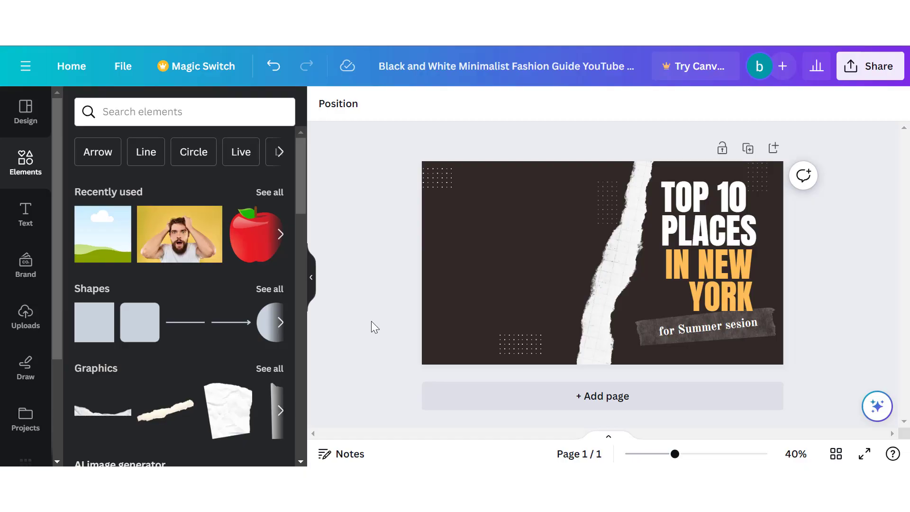
Step: Search the elements for "frame", fit the square frame over the left part of the thumbnail and place it behind the torn paper
left_click(163, 110)
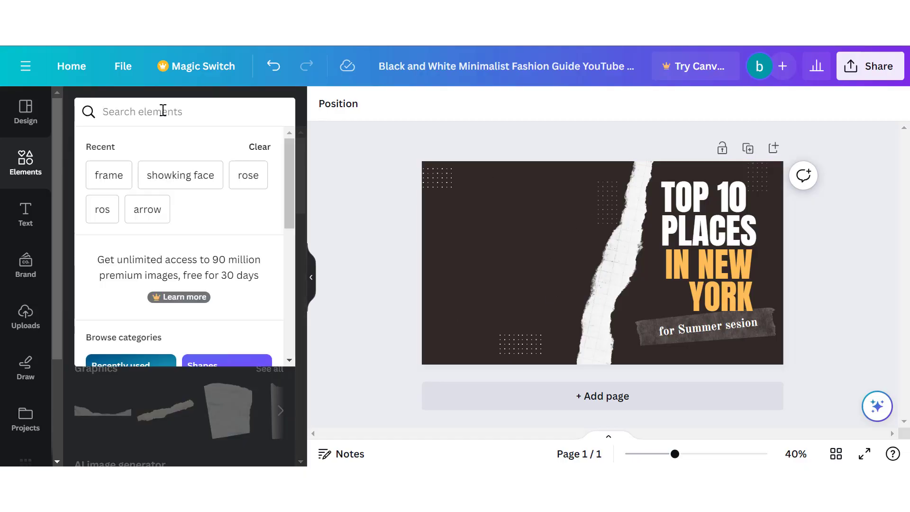
type("frame")
key("Return")
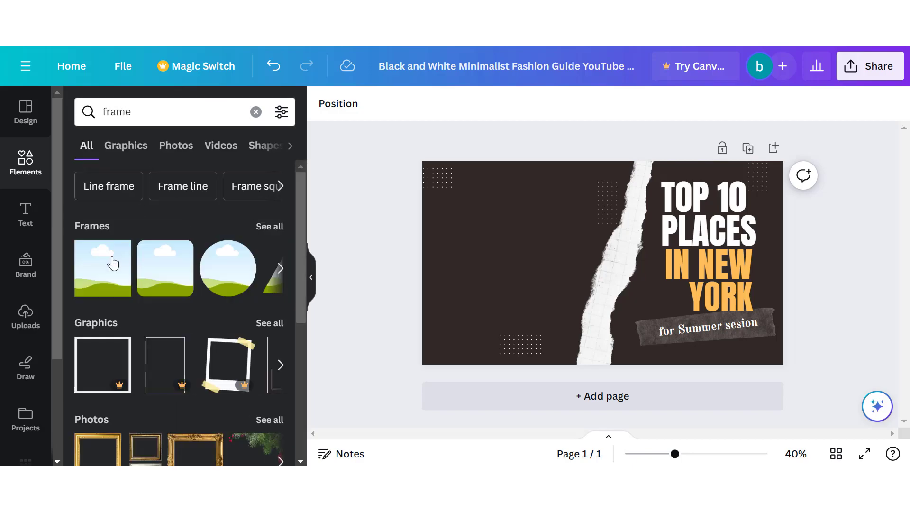
left_click_drag(110, 264, 456, 186)
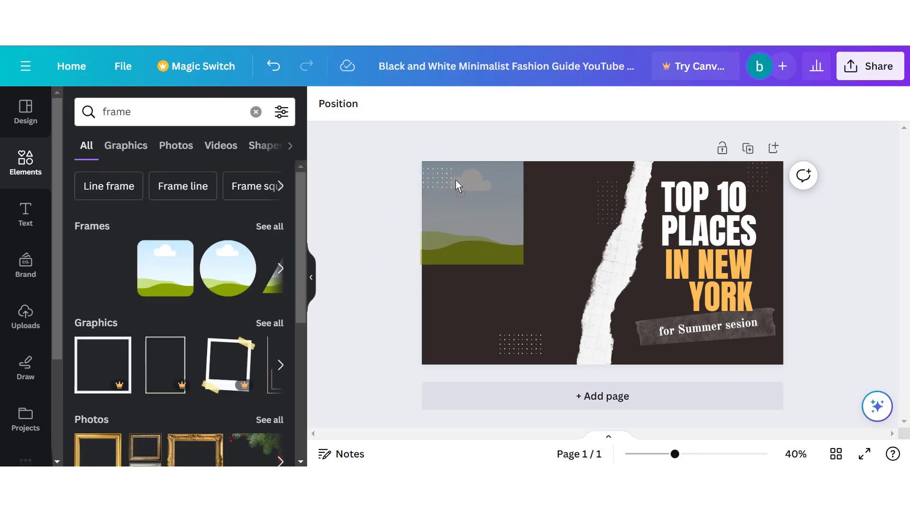
key("ctrl+z")
key("ctrl+z")
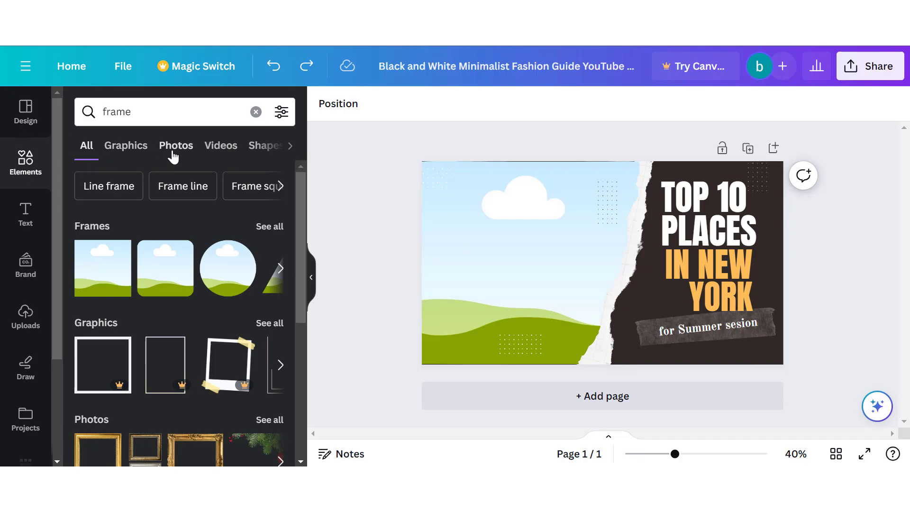
Step: Fill the frame with the uploaded New York skyline photo
left_click(173, 152)
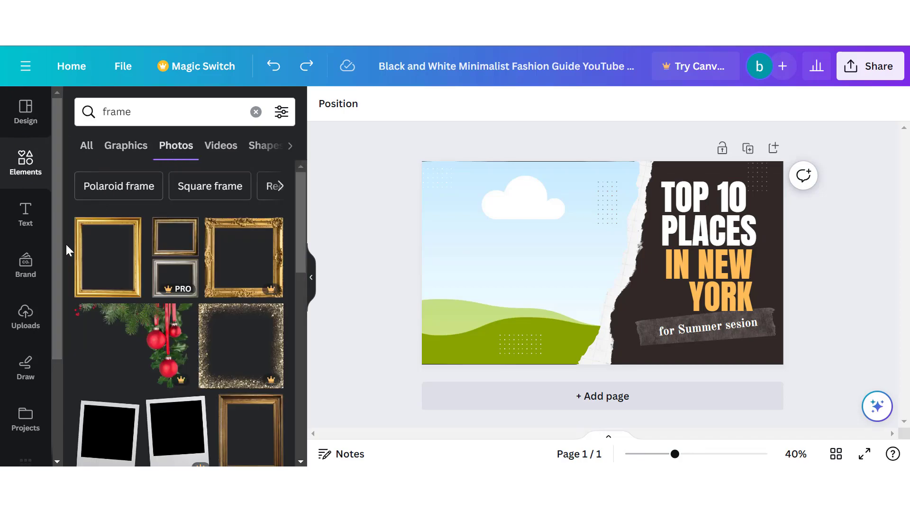
left_click(24, 323)
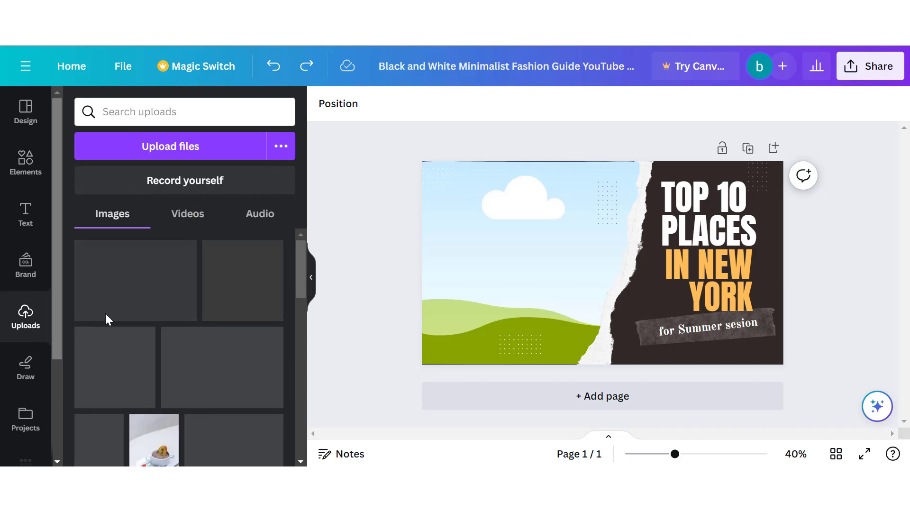
scroll(211, 357, "down", 1)
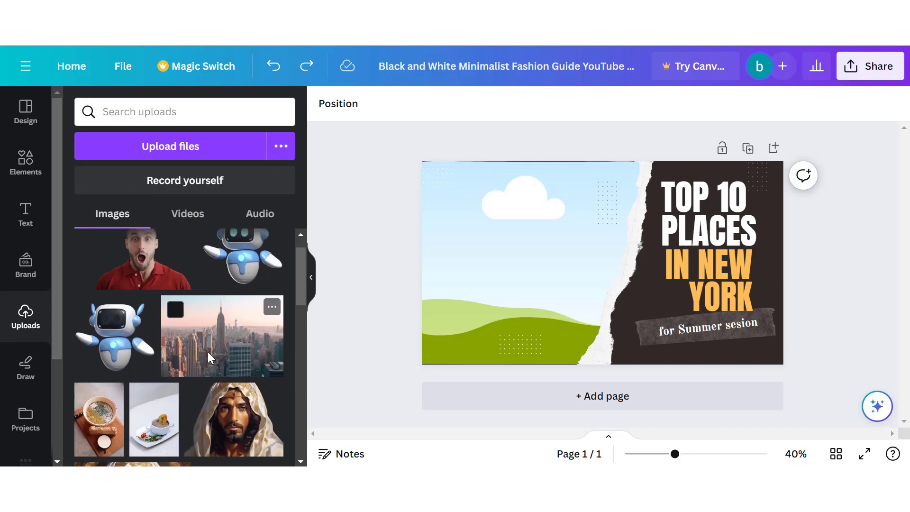
scroll(203, 379, "down", 2)
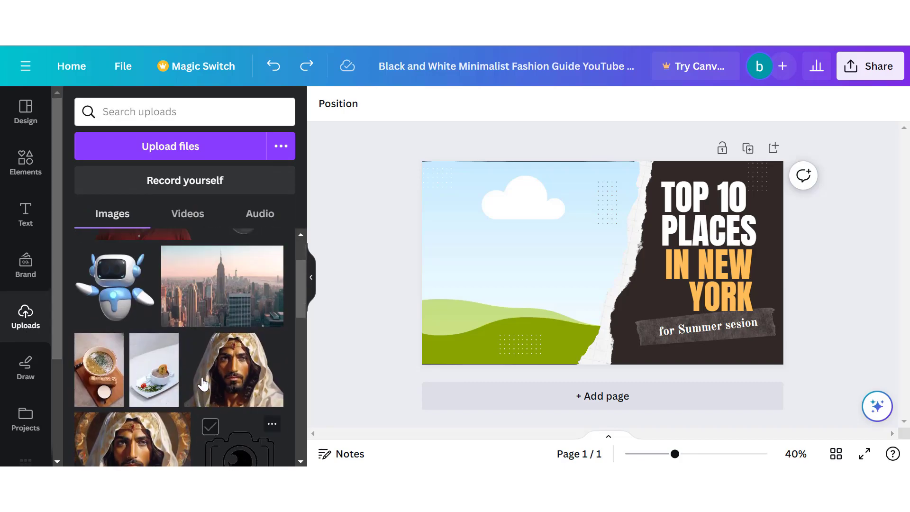
left_click_drag(242, 321, 487, 263)
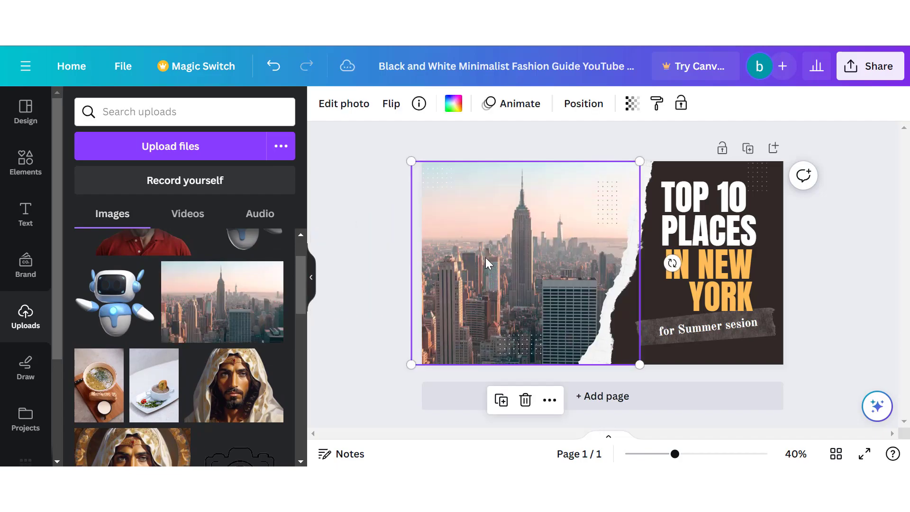
Step: Shift the skyline photo to the left inside its frame with Crop and apply the new framing
double_click(488, 264)
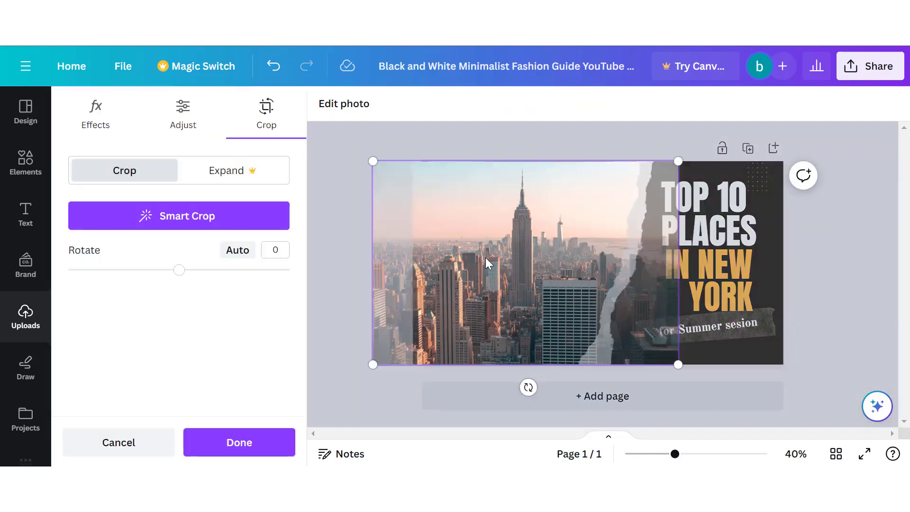
left_click_drag(542, 255, 477, 262)
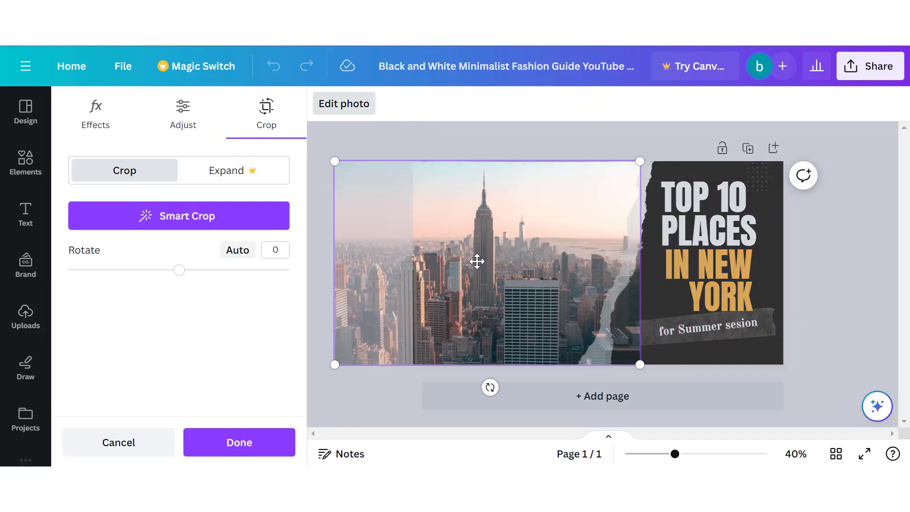
key("Return")
left_click(858, 260)
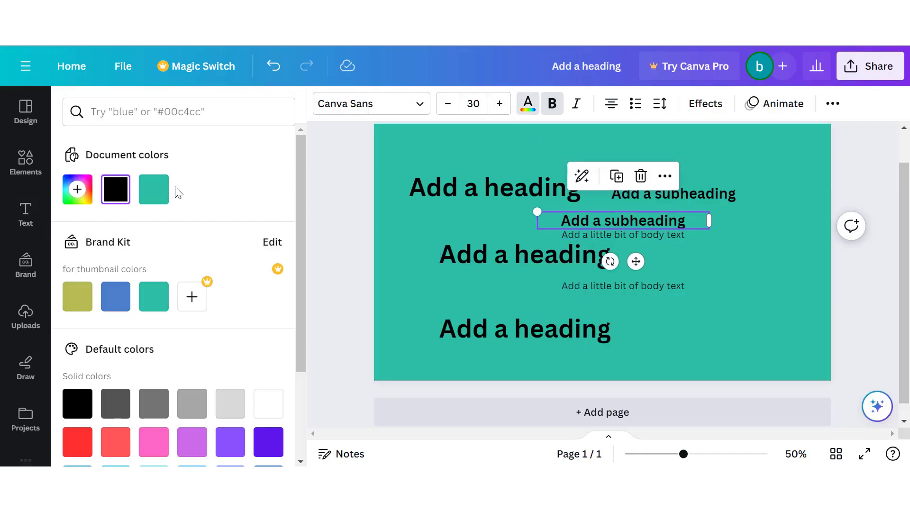
Step: Try coloring the lower subheading and the middle heading white one at a time, and undo the color changes
left_click(108, 277)
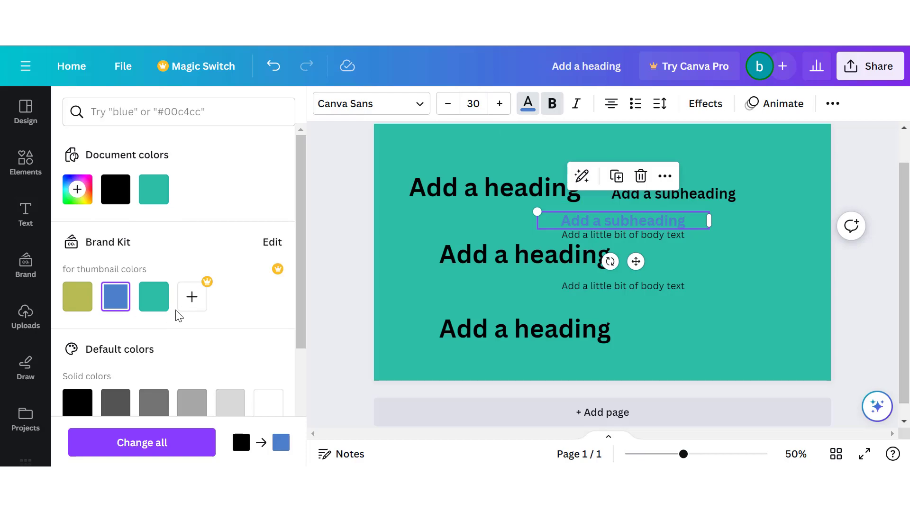
left_click(78, 188)
left_click_drag(196, 238, 74, 222)
left_click(412, 251)
left_click(545, 256)
left_click(527, 103)
left_click(192, 190)
left_click(432, 299)
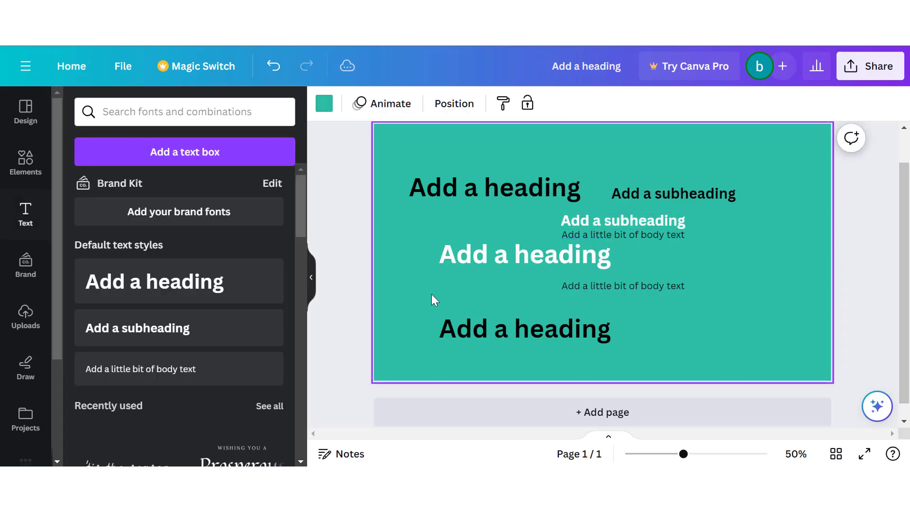
key("ctrl+z")
key("ctrl+z")
Step: Select the top heading, both subheadings and the lower body text together and color them all red
left_click(545, 184)
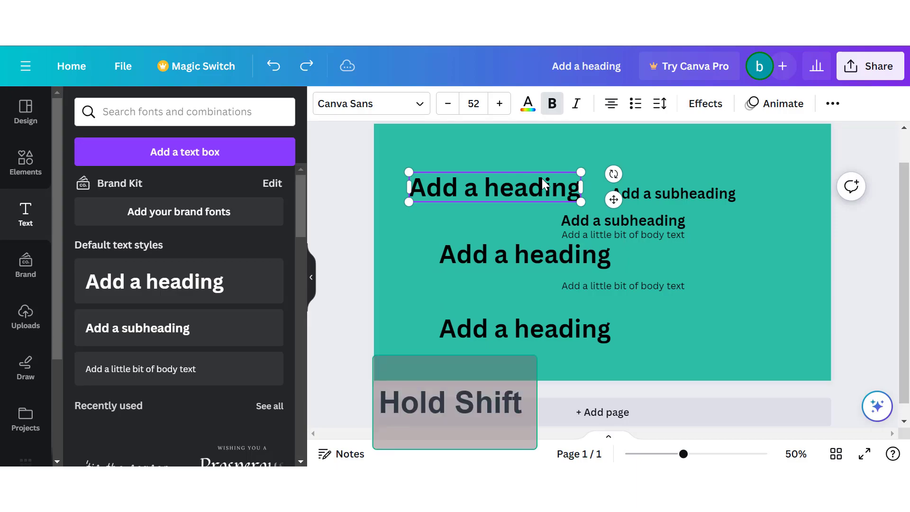
left_click(689, 195, "shift")
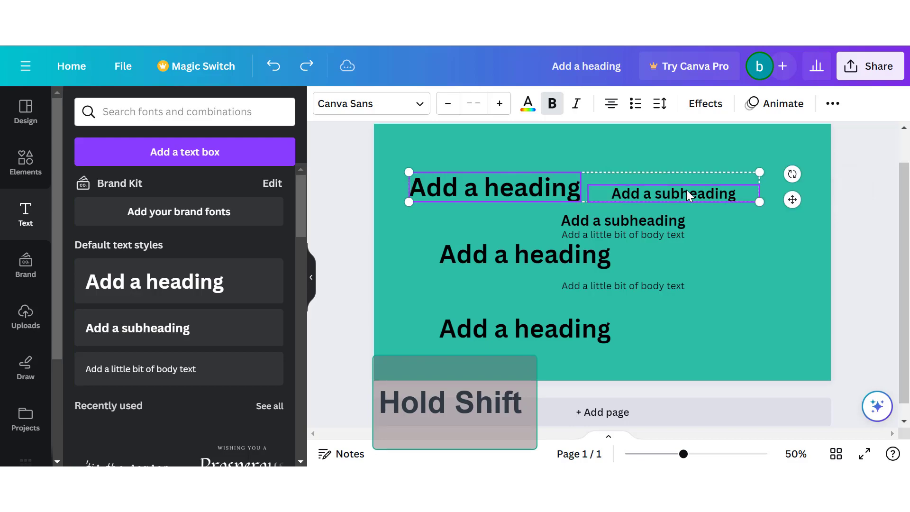
left_click(657, 222, "shift")
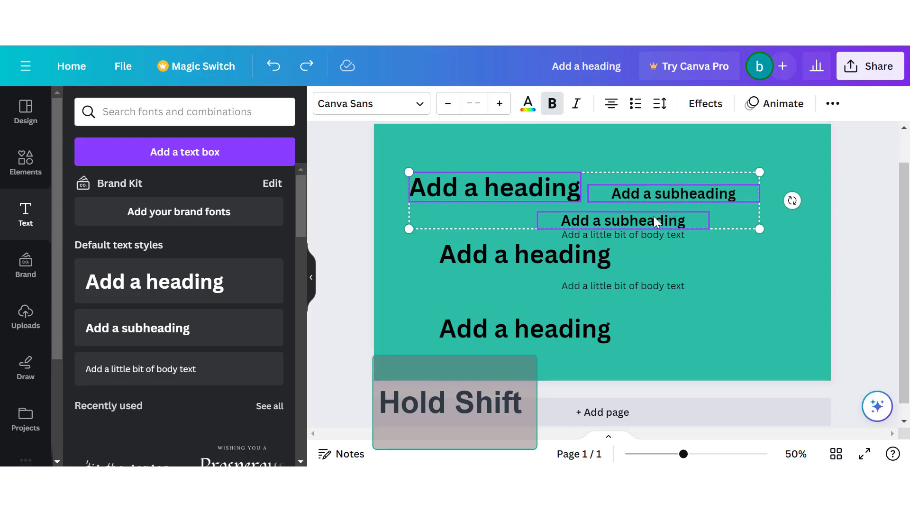
left_click(634, 287, "shift")
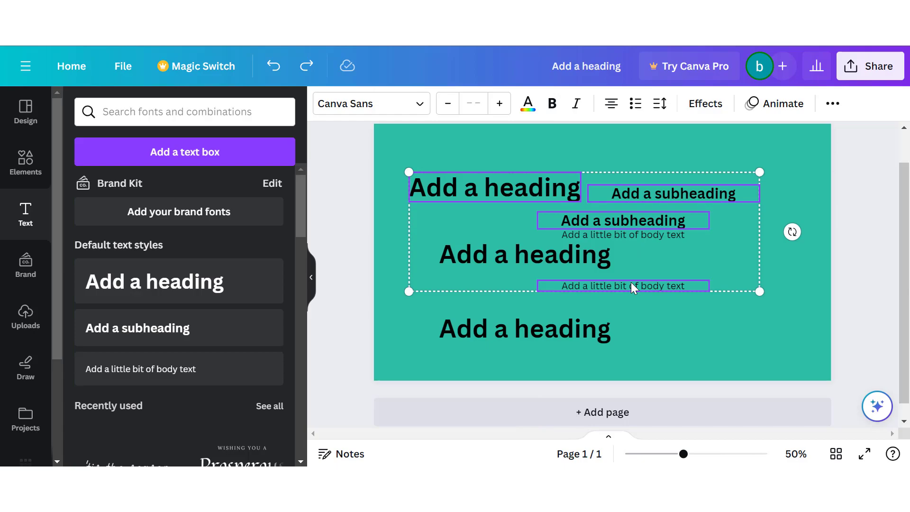
left_click(584, 258, "shift")
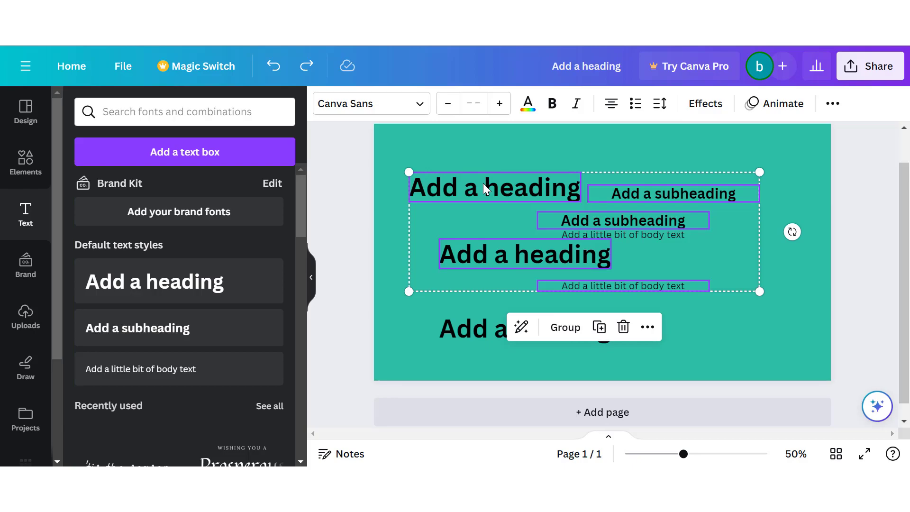
left_click(529, 107)
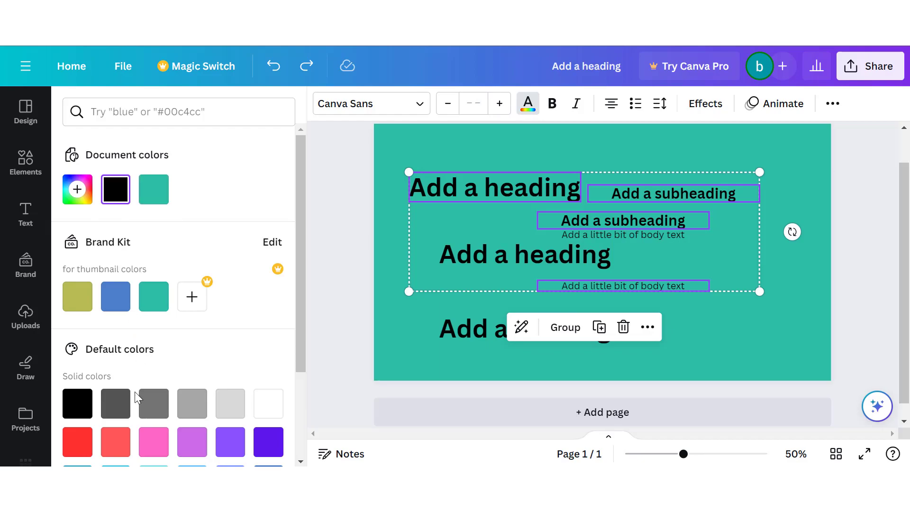
left_click(76, 437)
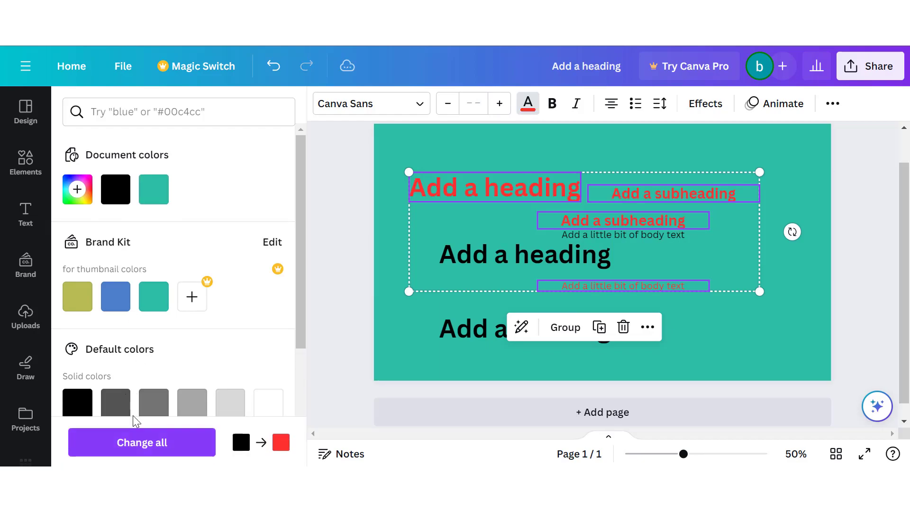
left_click(392, 350)
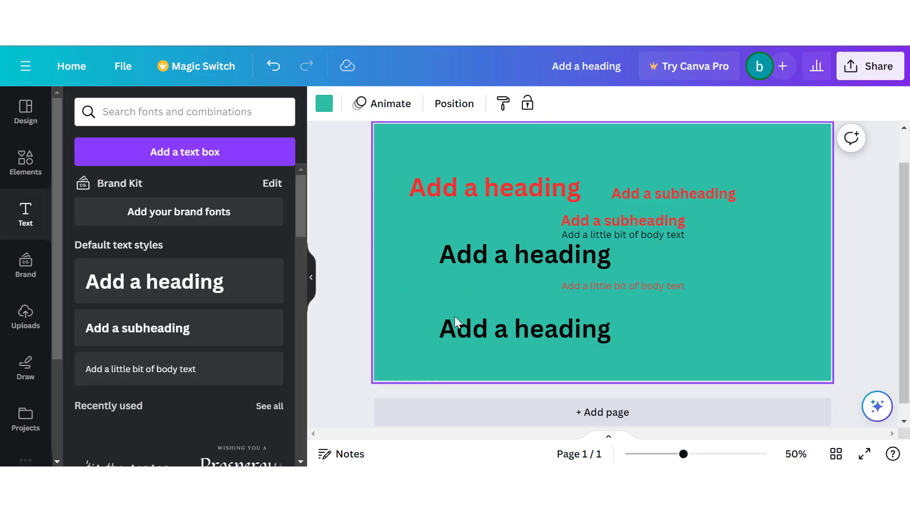
Step: Select the bottom heading, the middle heading and the upper body text together
left_click(493, 319)
left_click(501, 259, "shift")
left_click(640, 239, "shift")
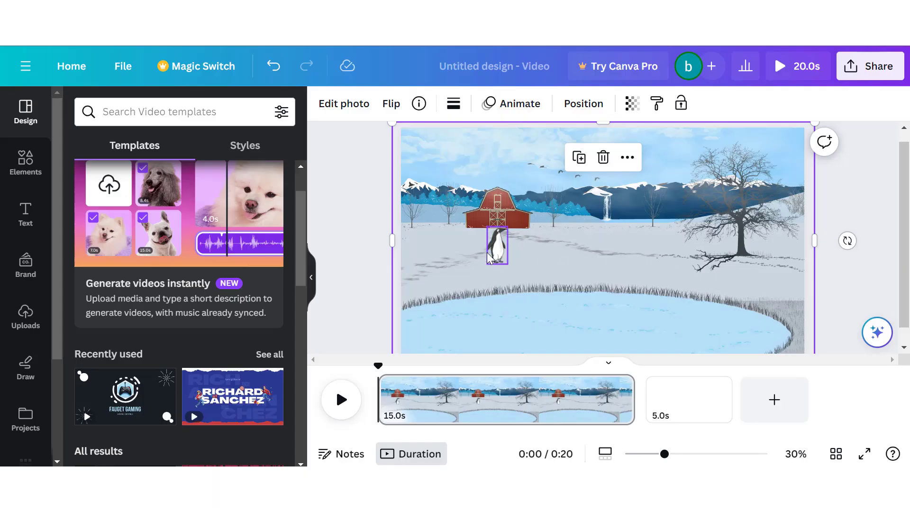
Step: Create a custom animation that moves the penguin from the barn across the snow toward the bare tree
left_click(513, 103)
left_click(258, 150)
left_click_drag(496, 244, 673, 272)
Step: Start creating another custom animation for the penguin
left_click(490, 103)
left_click(203, 153)
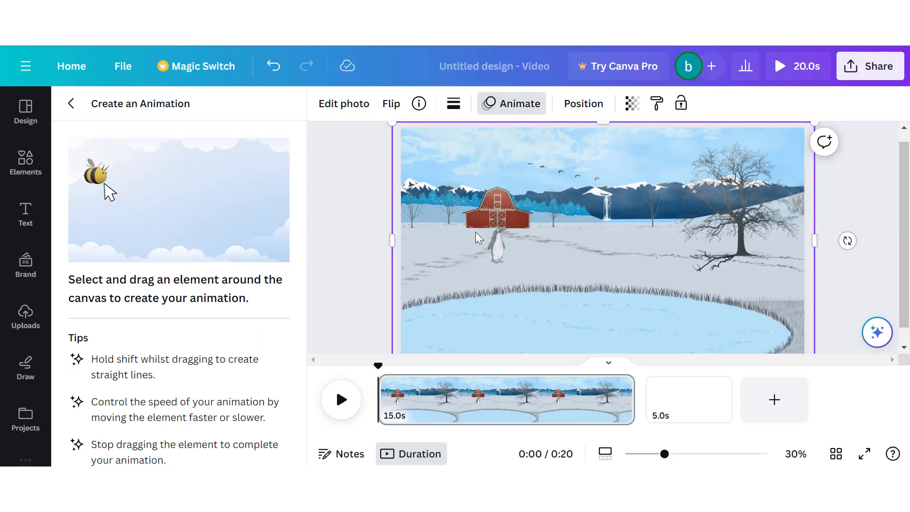